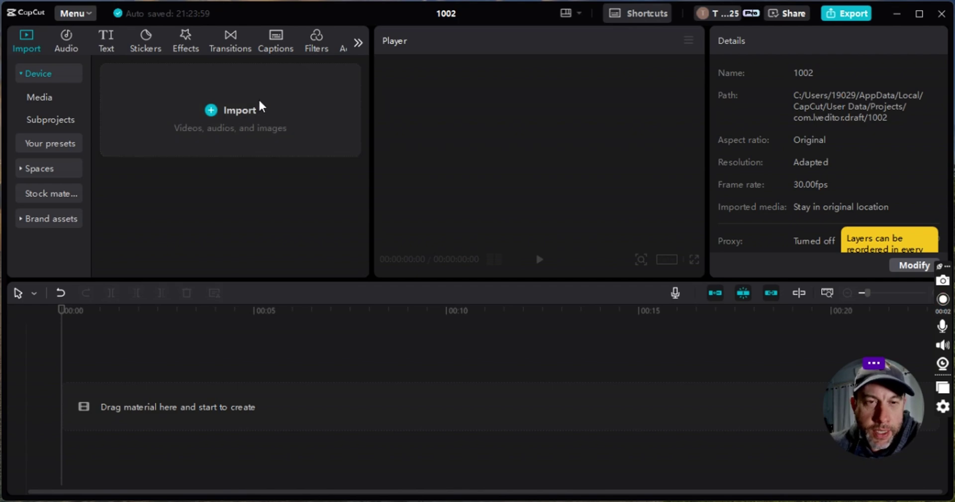
- Import the video file 1002 from the How to folder and add it to the timeline
left_click(174, 242)
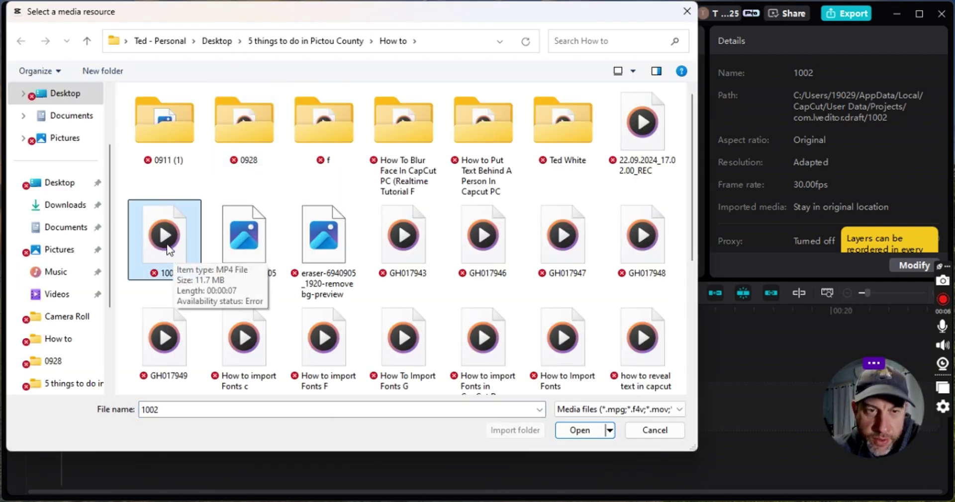
left_click(590, 432)
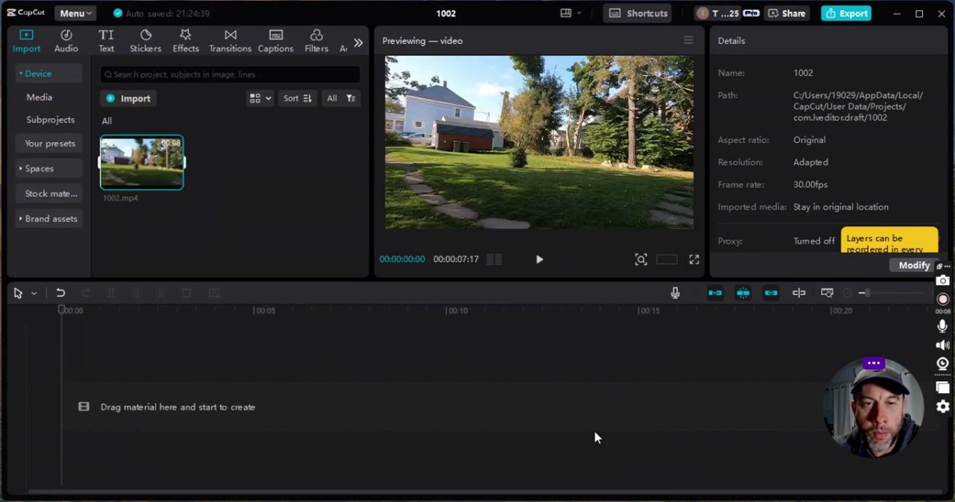
left_click(175, 180)
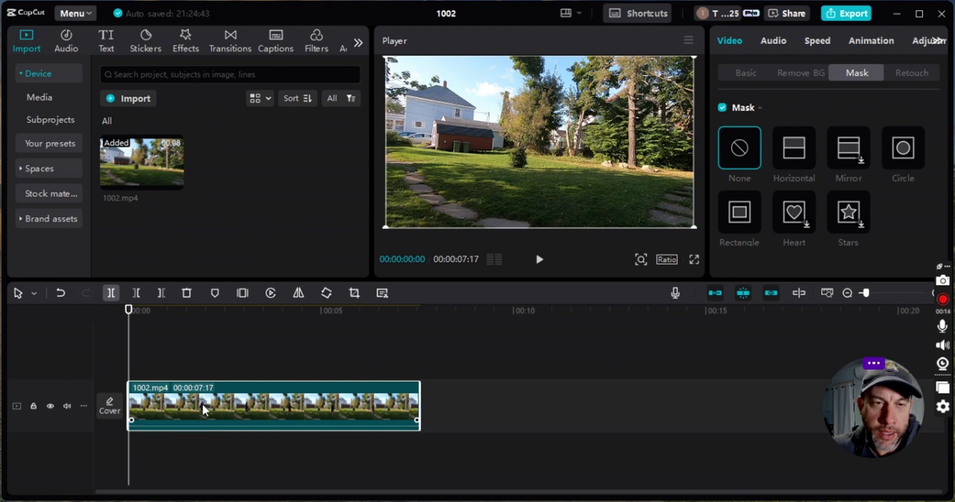
- Add a default text clip above the video and extend it to the video clip's full length
left_click(108, 48)
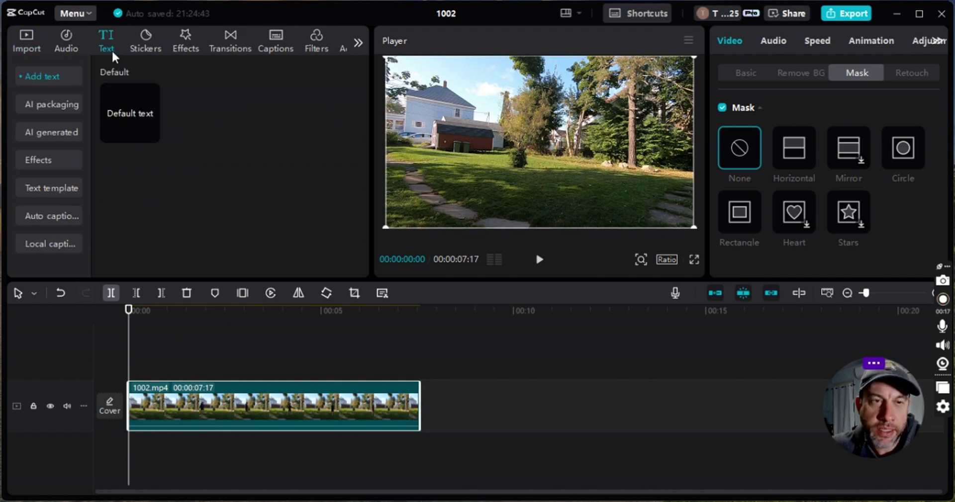
left_click(151, 135)
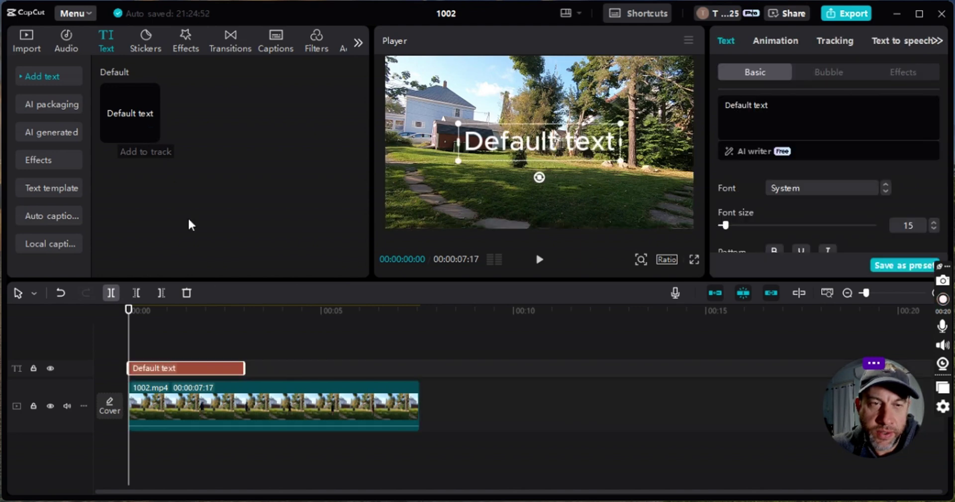
left_click_drag(250, 371, 419, 373)
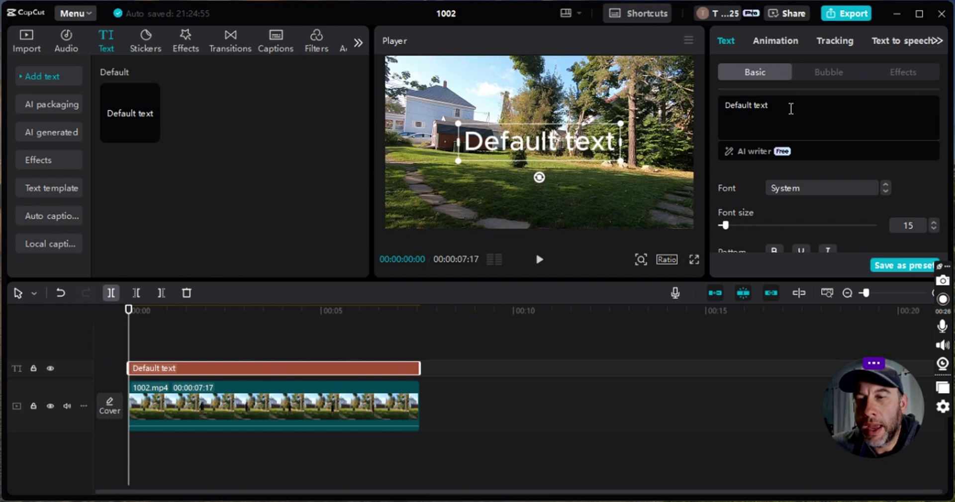
- Replace the default wording with "REVEAL TEXT" and move the title slightly lower in the frame
left_click_drag(791, 108, 760, 99)
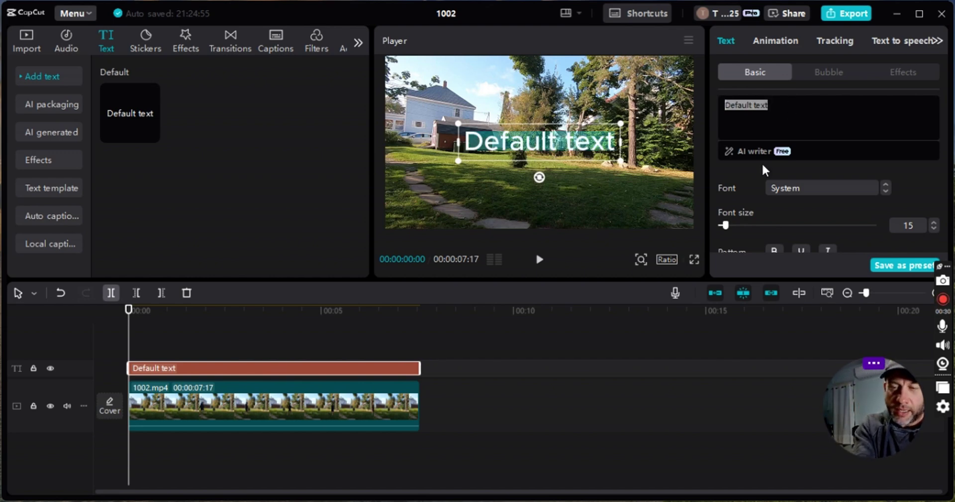
key("BackSpace")
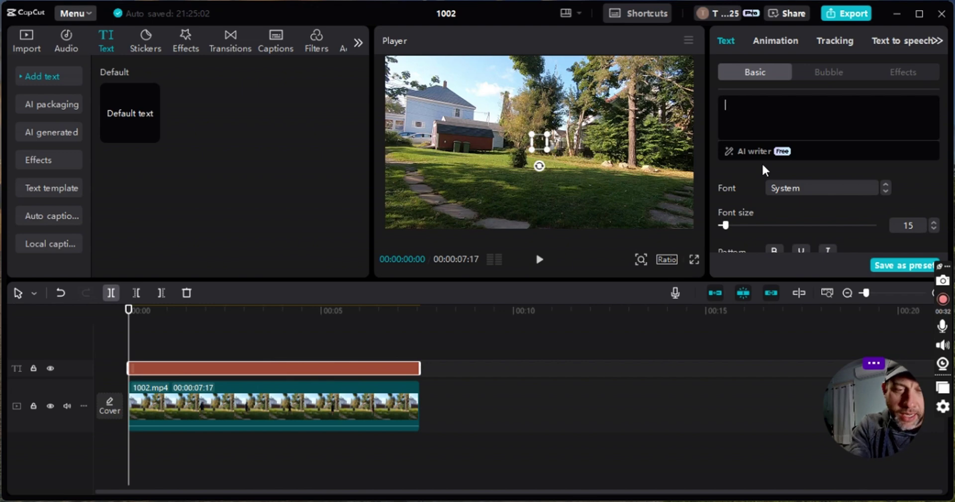
type("RE")
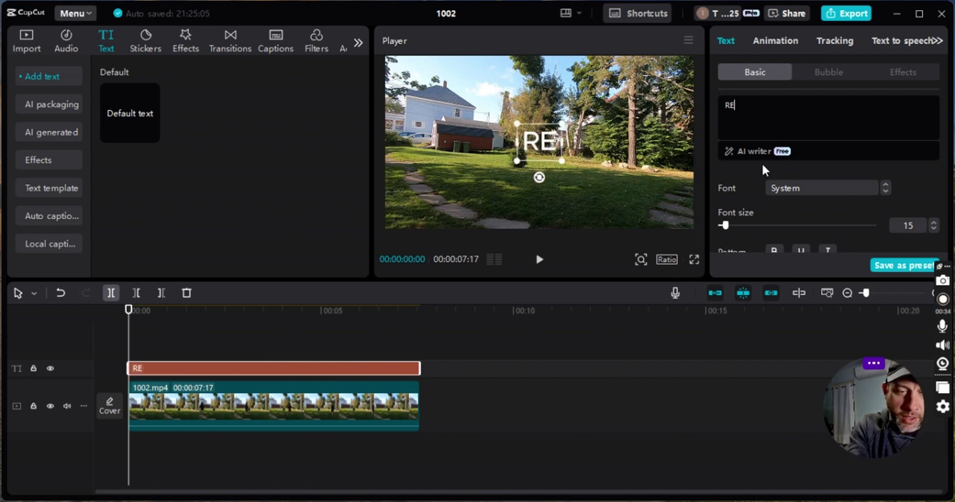
type("VEA")
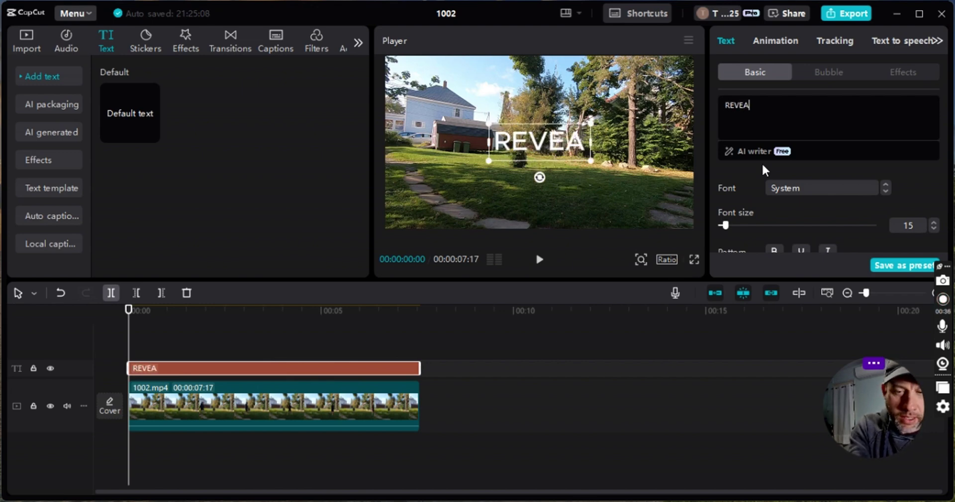
type("L TEXT")
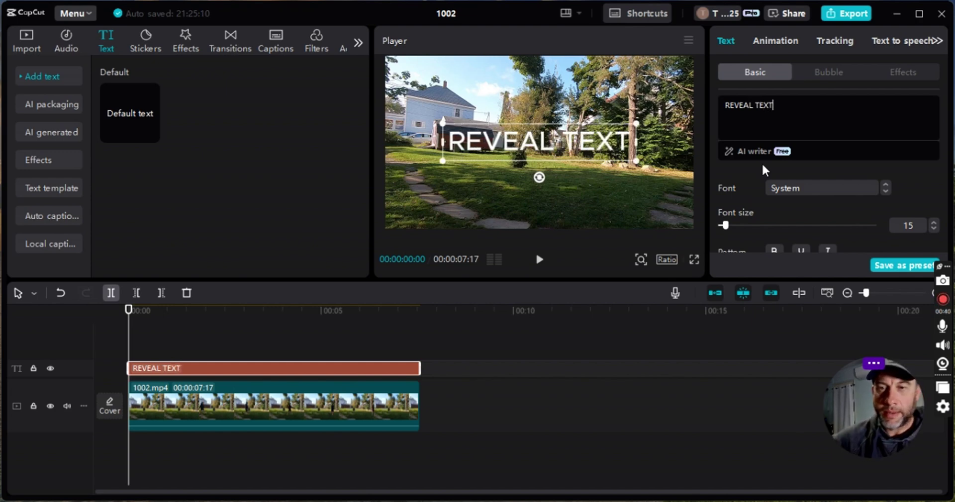
left_click_drag(576, 148, 563, 163)
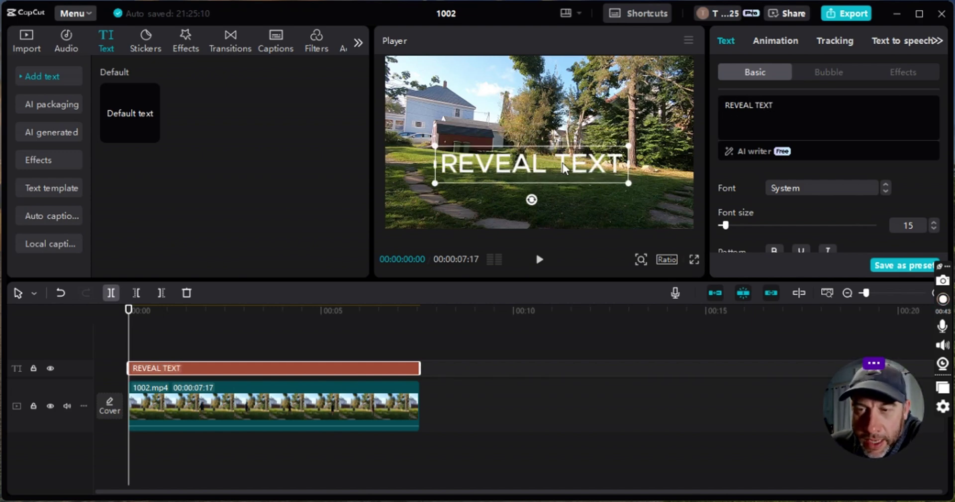
- Set the title's font to ZY Vigorous-Medium and apply the blue preset style with a white outline
left_click(851, 190)
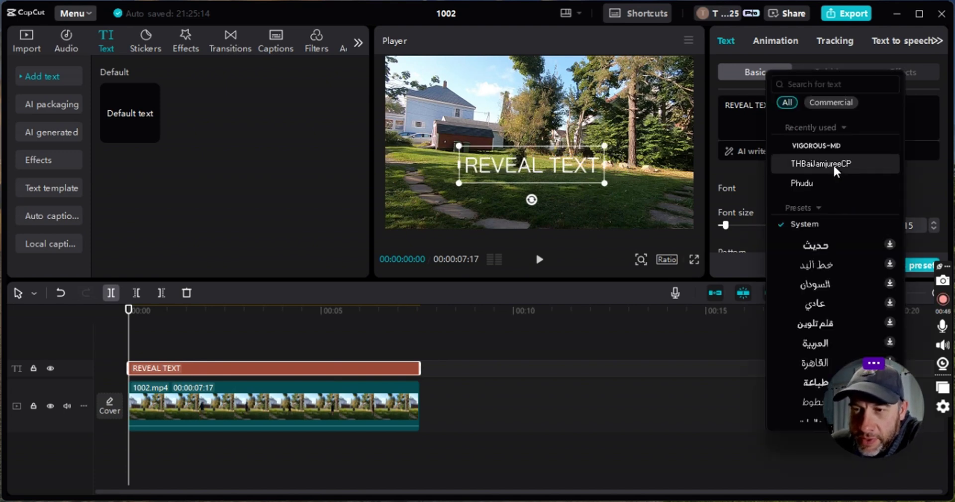
left_click(828, 147)
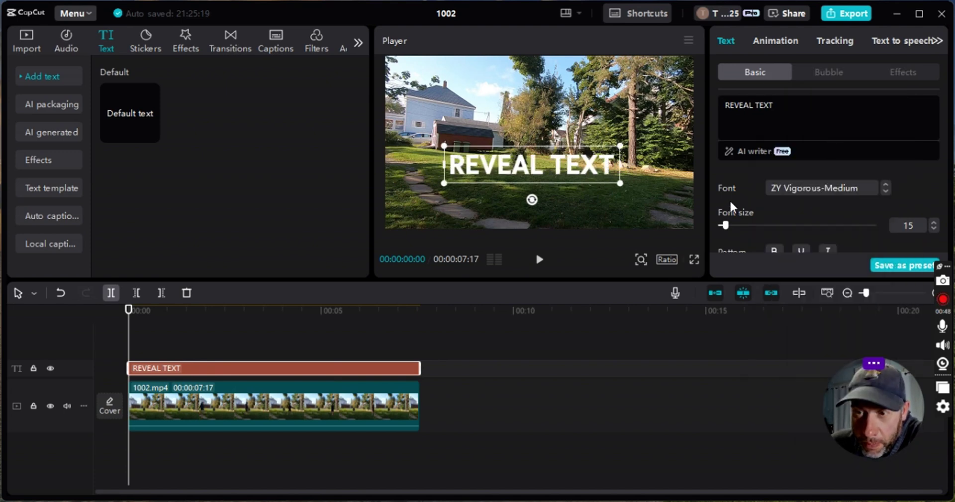
scroll(904, 183, "down", 5)
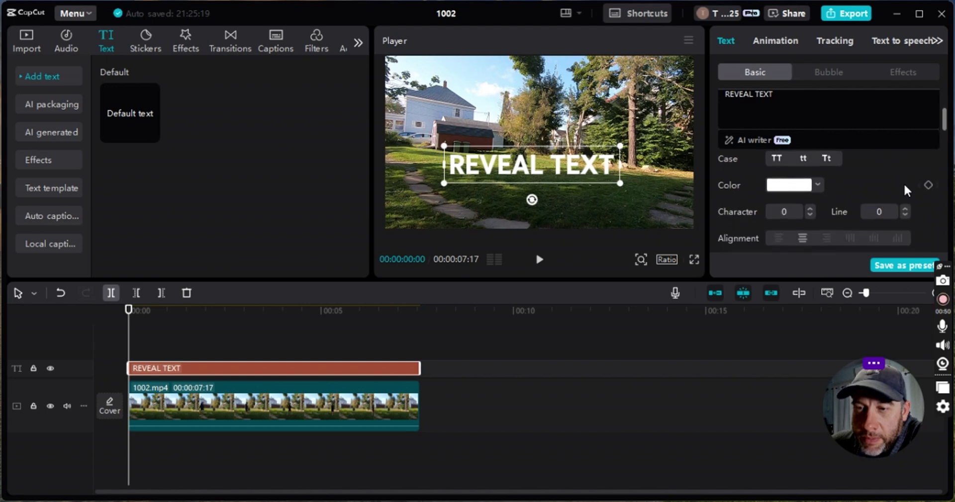
scroll(833, 186, "up", 2)
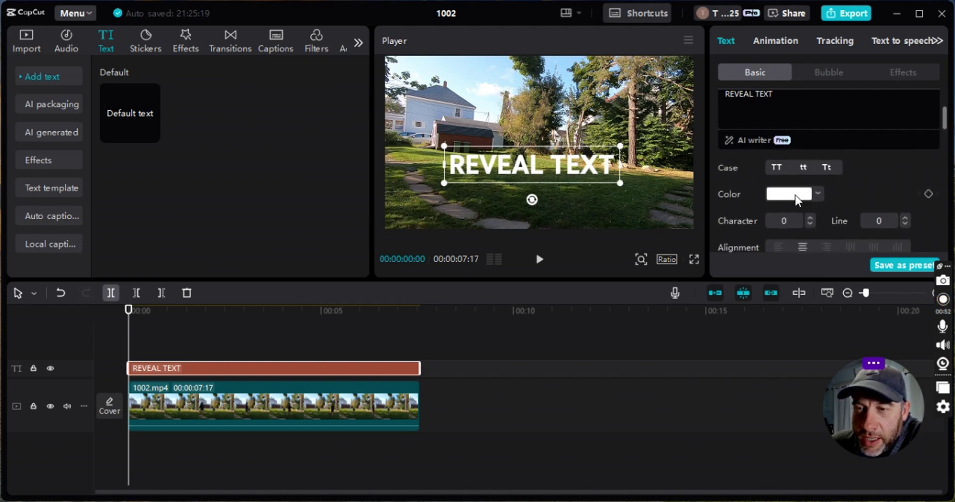
scroll(794, 193, "down", 2)
scroll(795, 193, "down", 2)
left_click(809, 198)
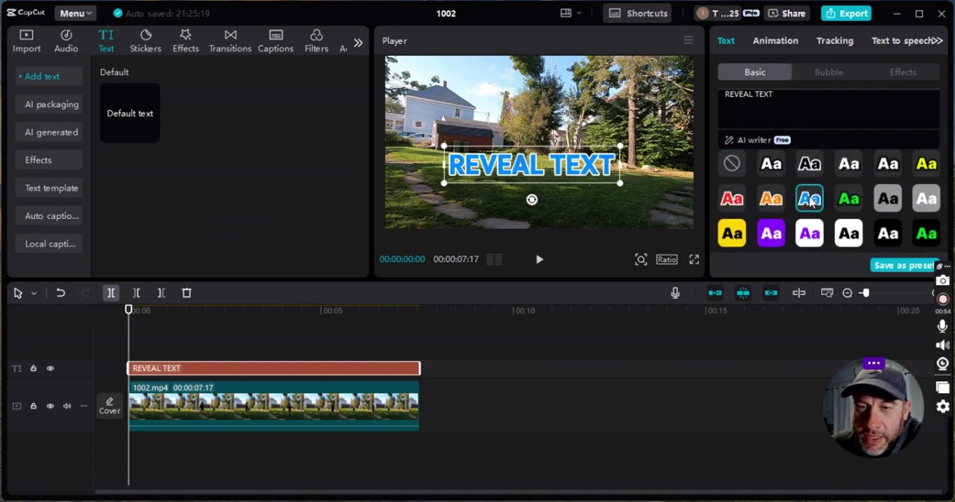
- Enlarge the title to span most of the frame and raise it over the walking person at about two seconds
left_click_drag(620, 145, 655, 139)
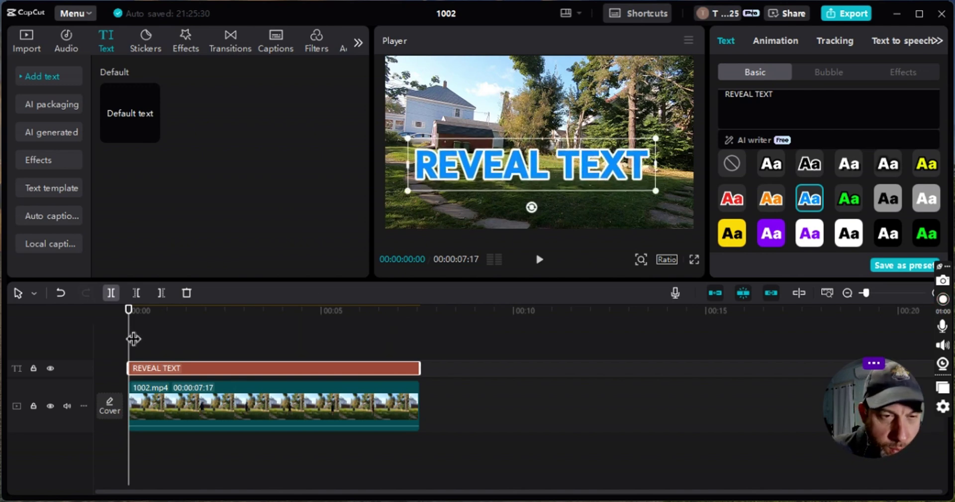
left_click_drag(132, 337, 208, 348)
left_click_drag(454, 169, 457, 154)
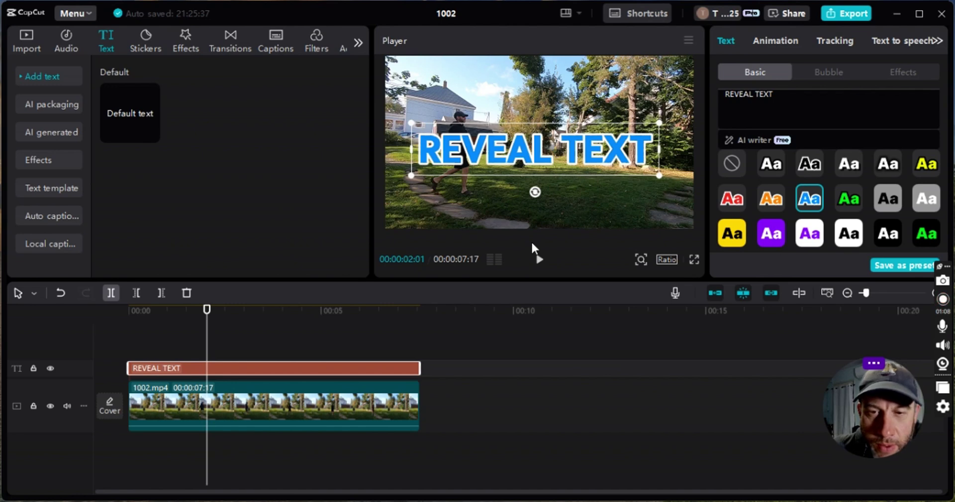
- Play the video to check the person walking behind the title, and return the playhead to the start
left_click(540, 259)
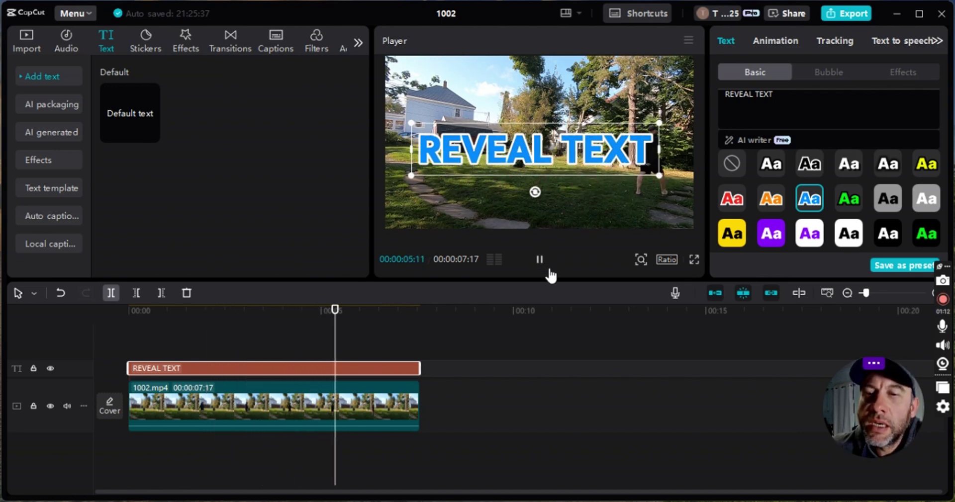
left_click(539, 259)
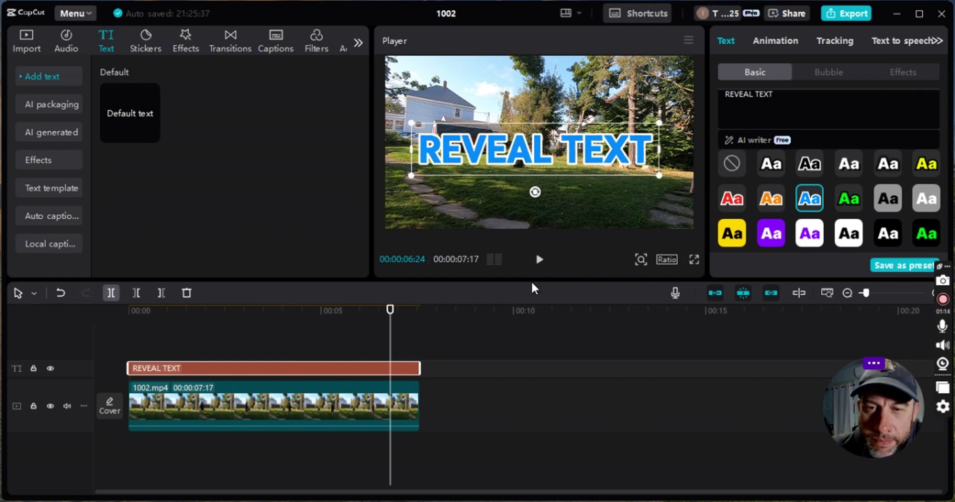
left_click_drag(390, 326, 128, 319)
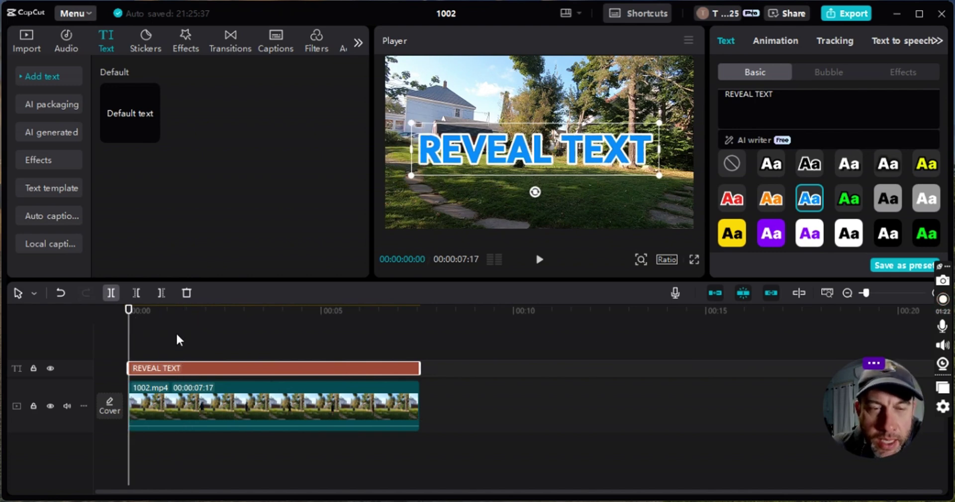
left_click_drag(132, 341, 116, 393)
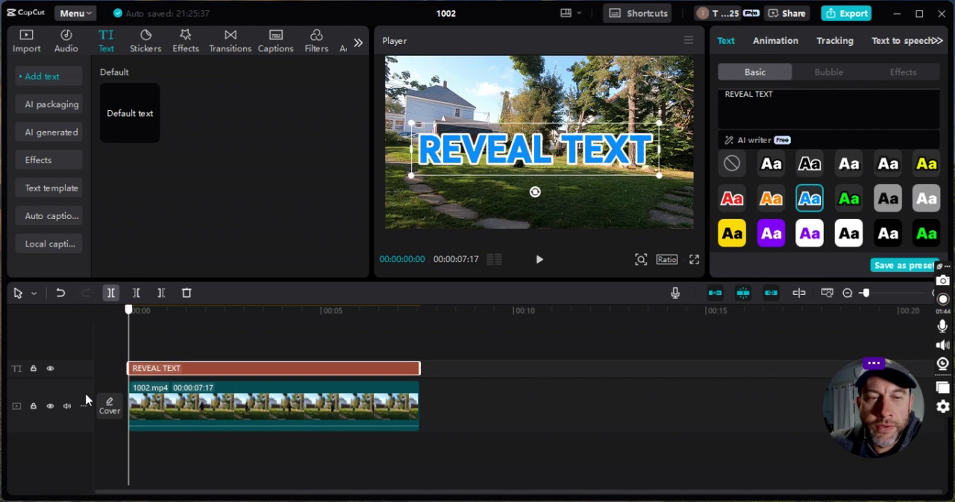
mouse_move(127, 404)
left_mouse_down()
mouse_move(186, 410)
mouse_move(121, 391)
left_mouse_up()
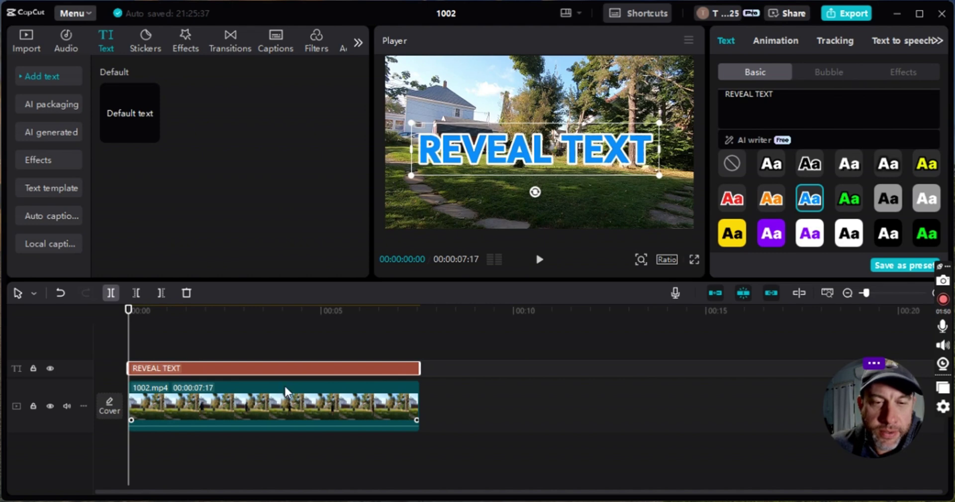
- Duplicate the 1002.mp4 clip at the start of the timeline and place the copy on a track above the text
left_click(277, 401)
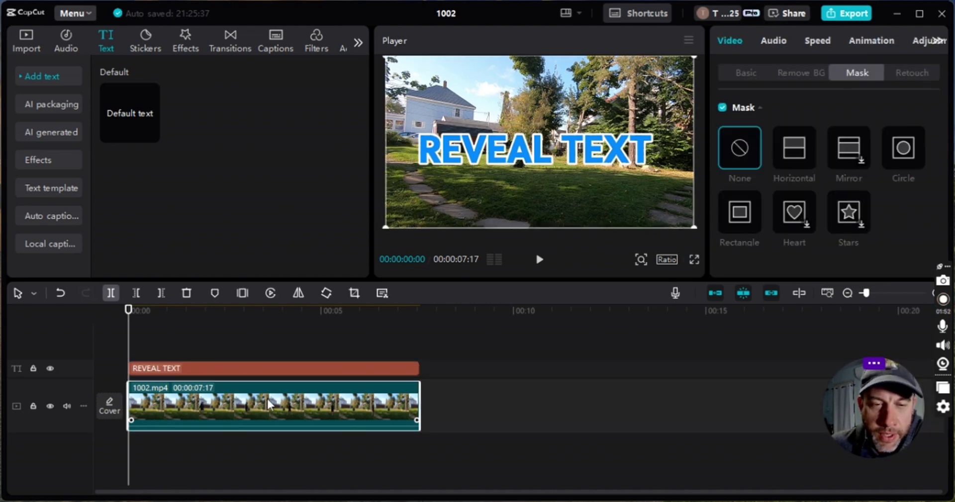
right_click(242, 398)
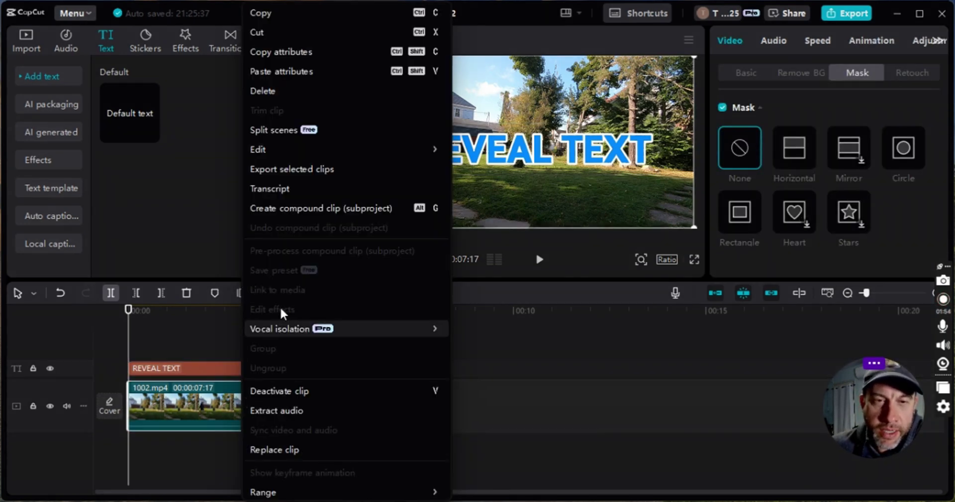
left_click(310, 11)
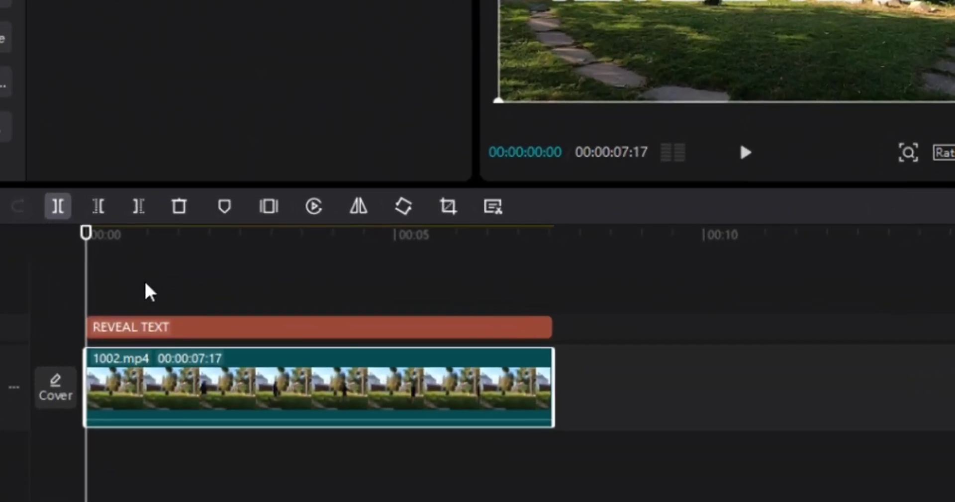
right_click(139, 265)
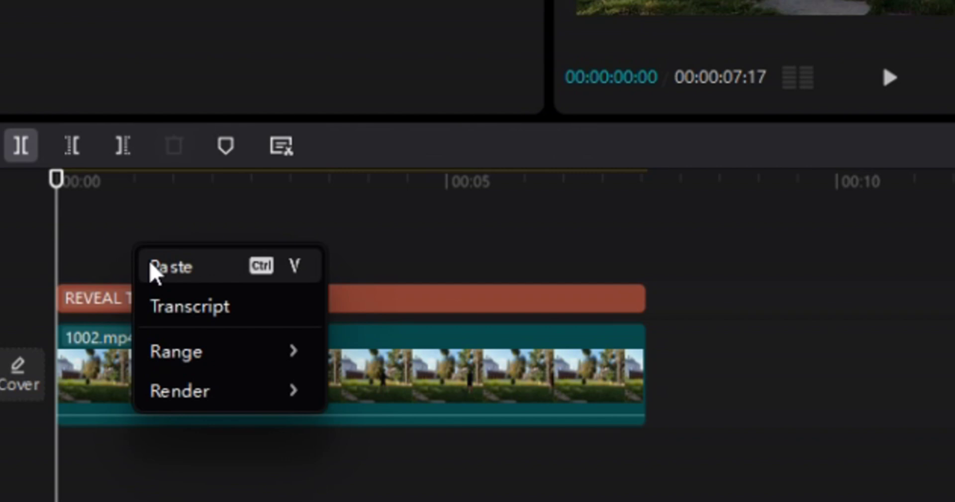
left_click(150, 266)
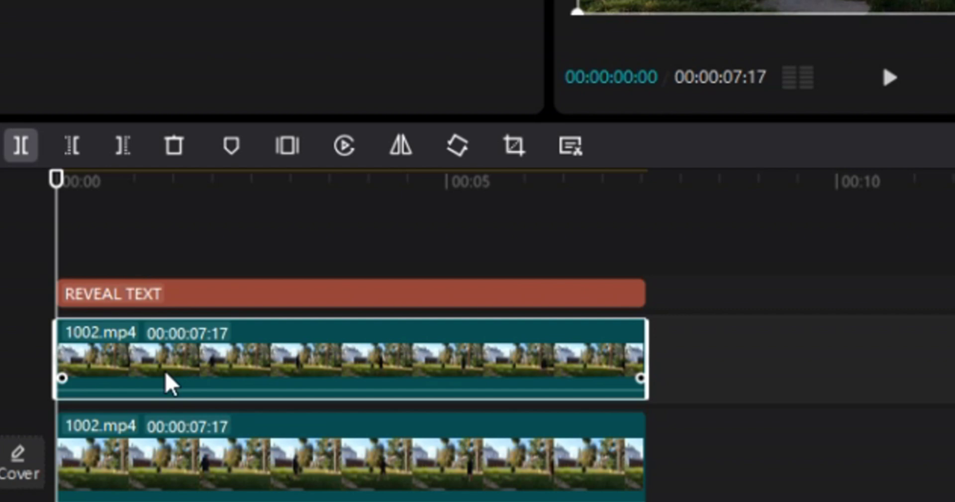
left_click_drag(165, 371, 160, 252)
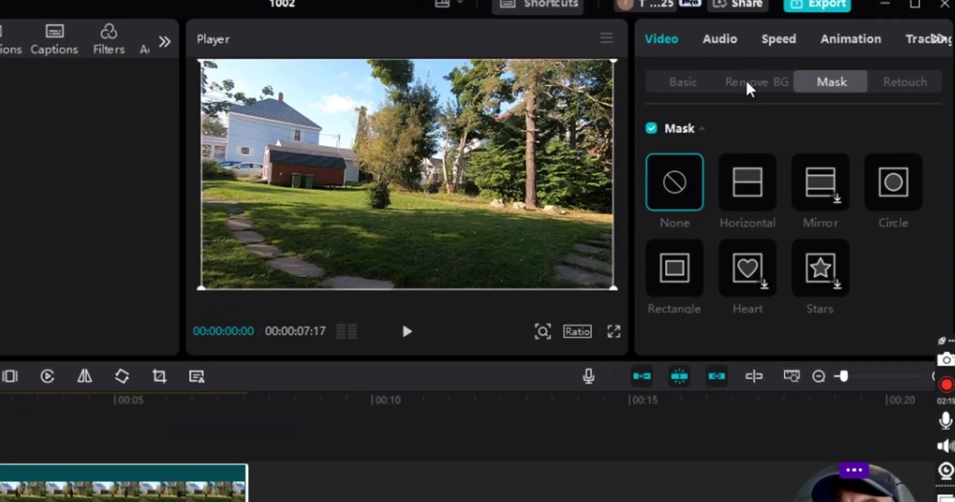
- Apply automatic background removal to the top copy of the video and preview the result
left_click(793, 74)
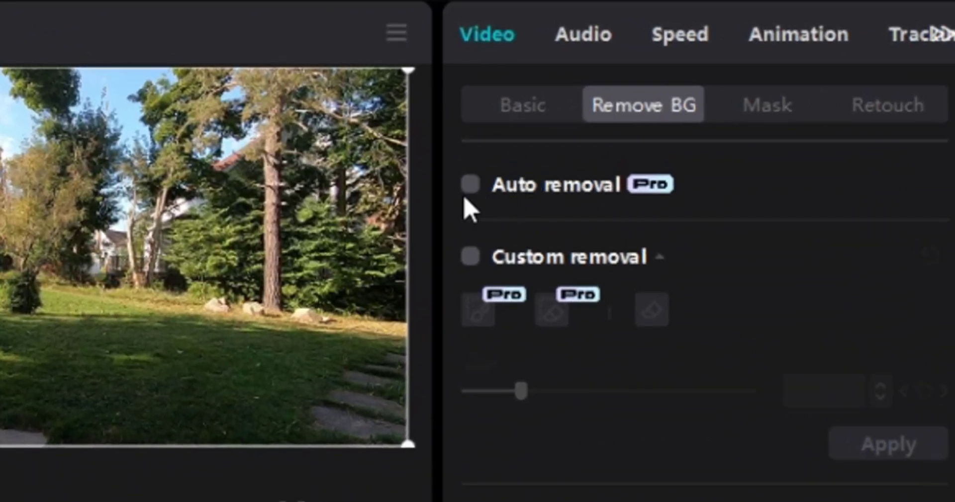
left_click(470, 186)
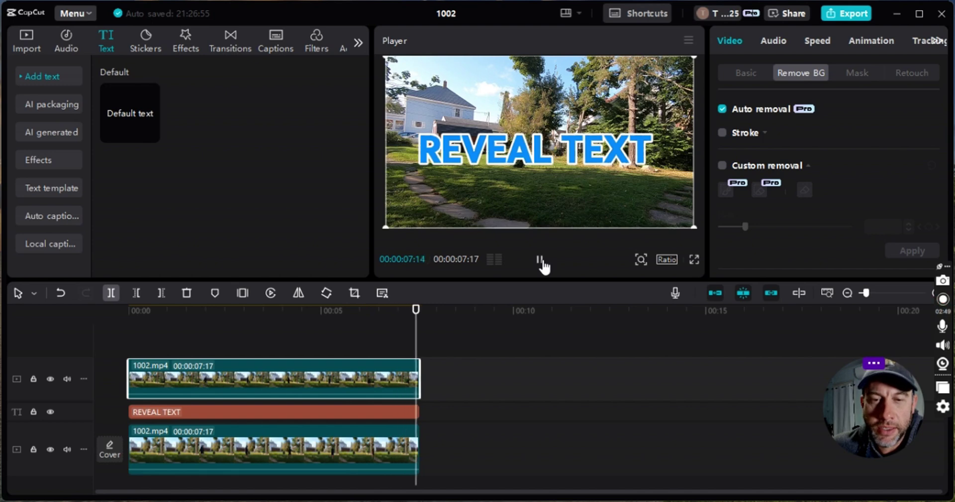
left_click(542, 262)
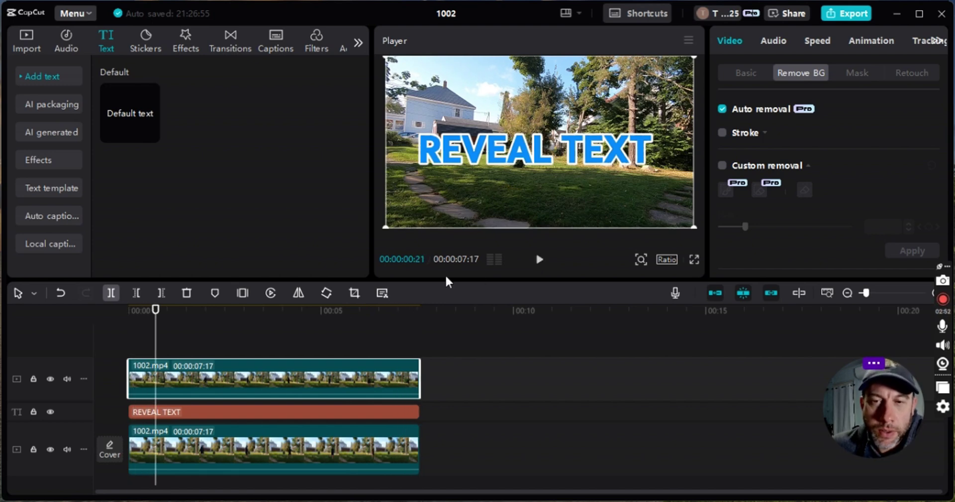
- Return the playhead to the start and convert the REVEAL TEXT title into a compound clip
left_click(148, 331)
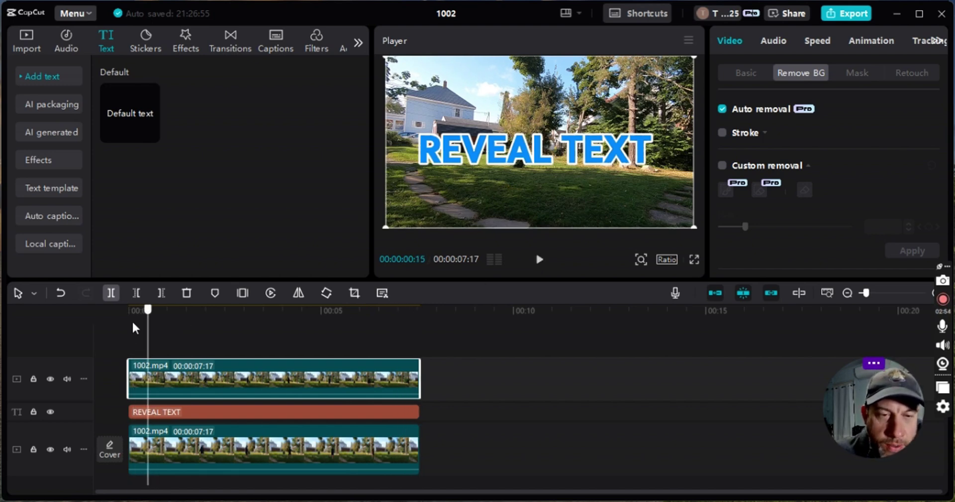
left_click(133, 328)
left_click(194, 414)
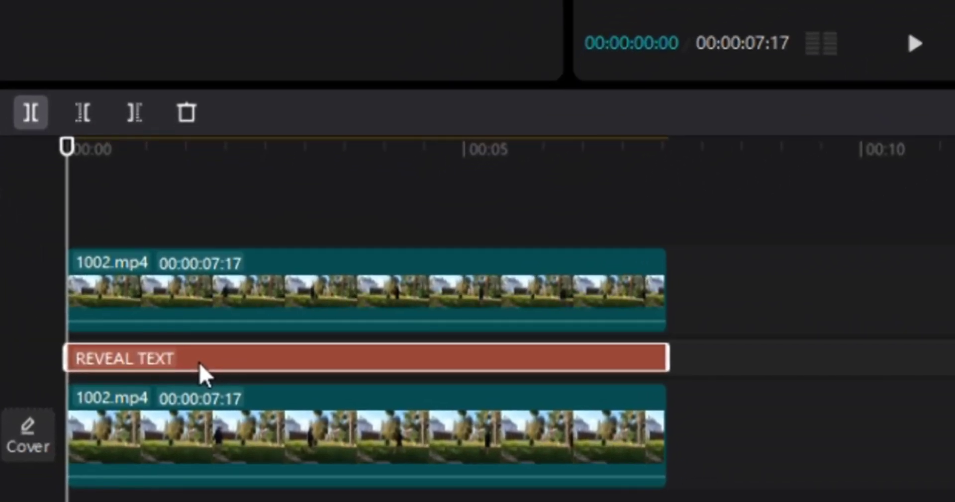
right_click(199, 363)
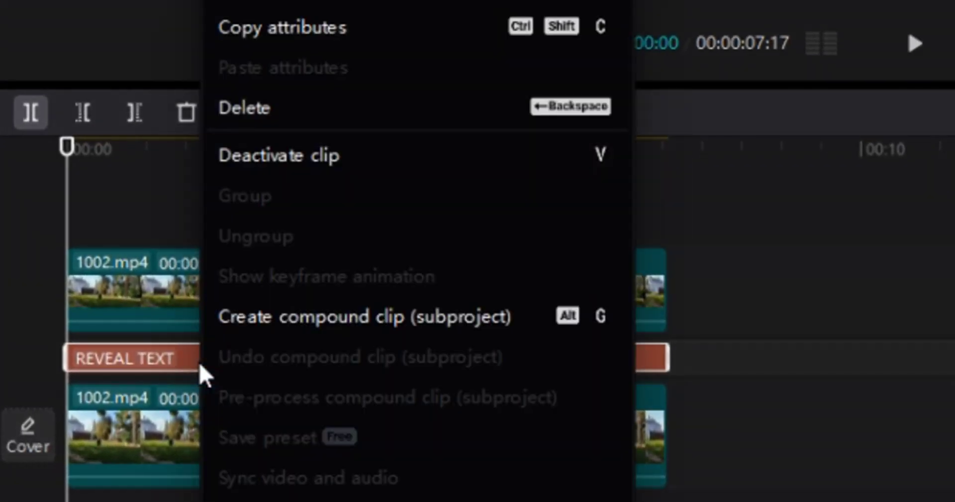
left_click(243, 332)
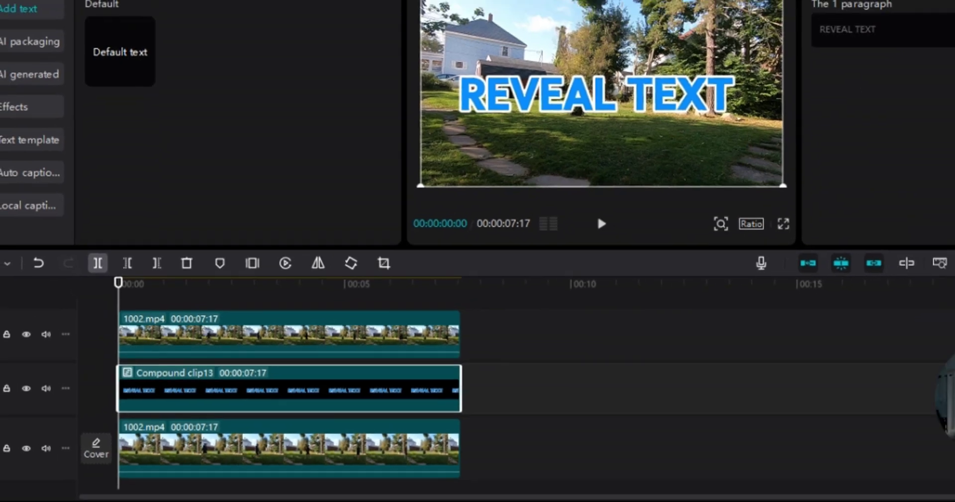
- Apply a Horizontal mask to the compound clip and rotate it to -90° at 00:00:01:05 so its dividing line stands vertical
left_click(938, 0)
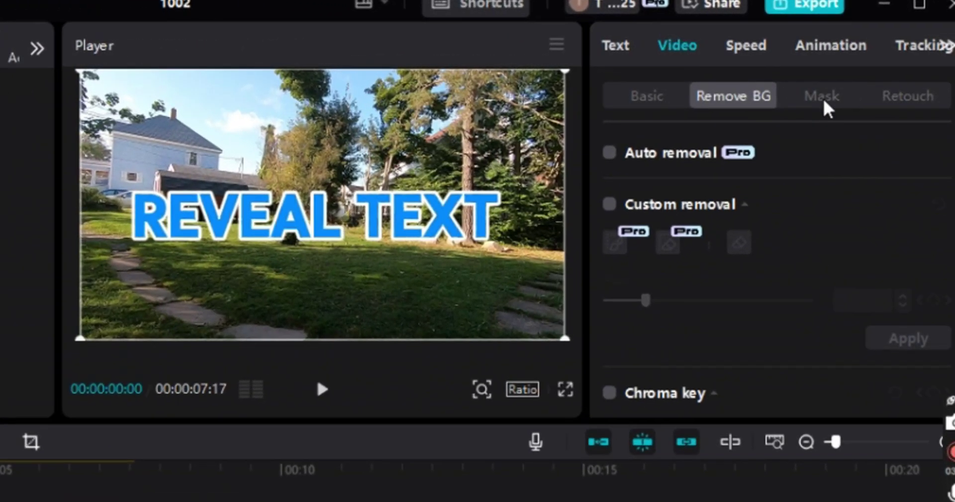
left_click(825, 103)
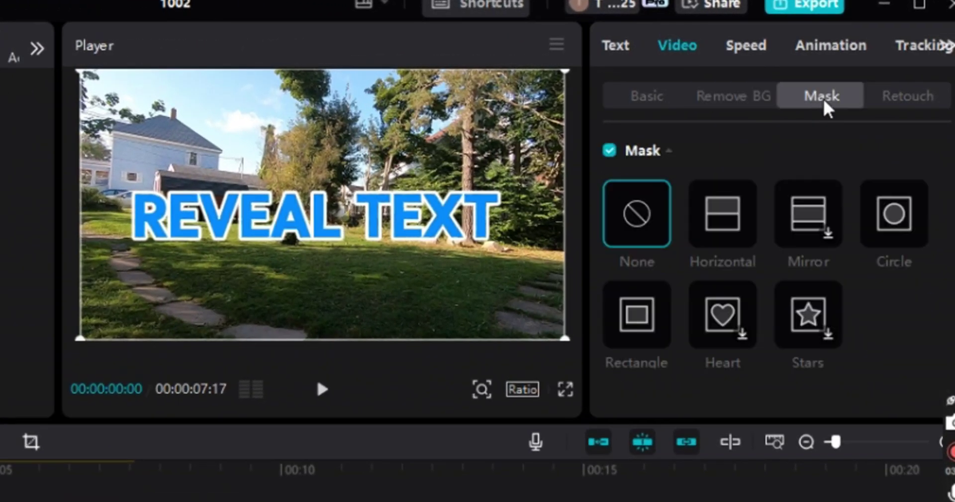
left_click(727, 231)
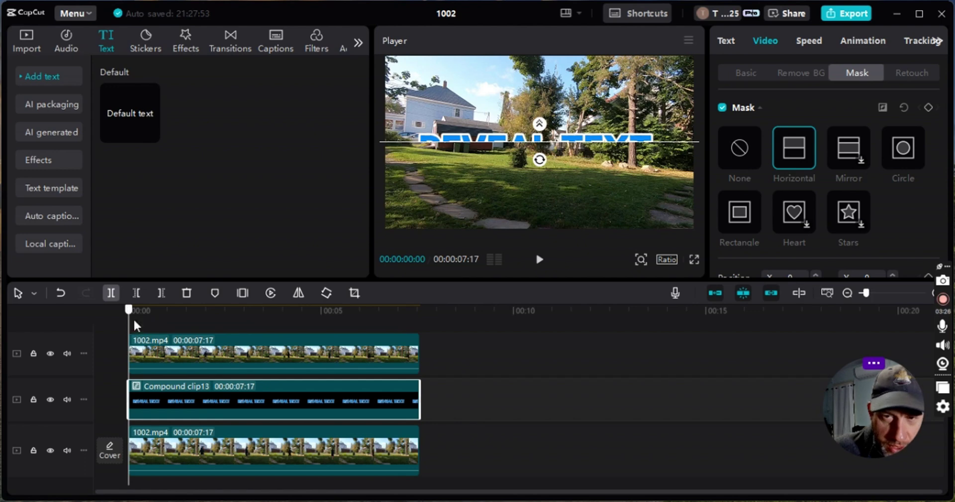
left_click_drag(134, 323, 174, 337)
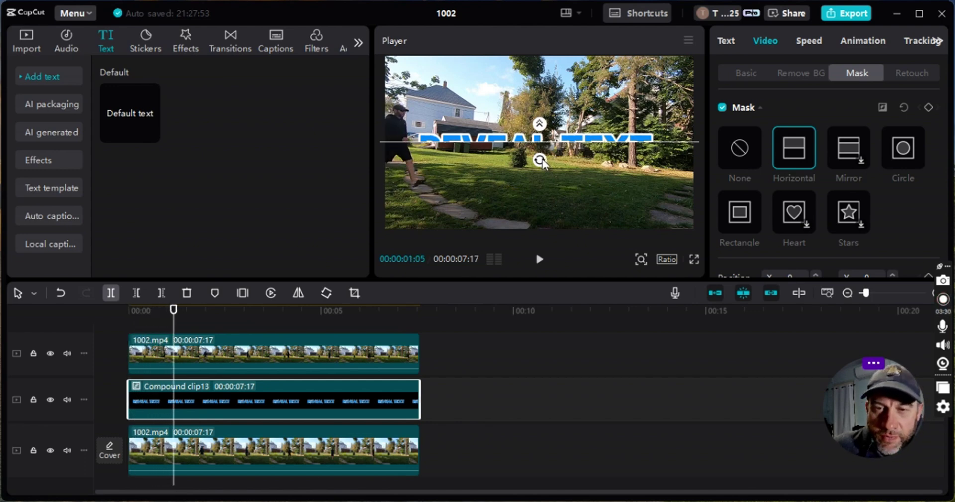
left_click_drag(542, 159, 562, 147)
left_click_drag(562, 148, 567, 144)
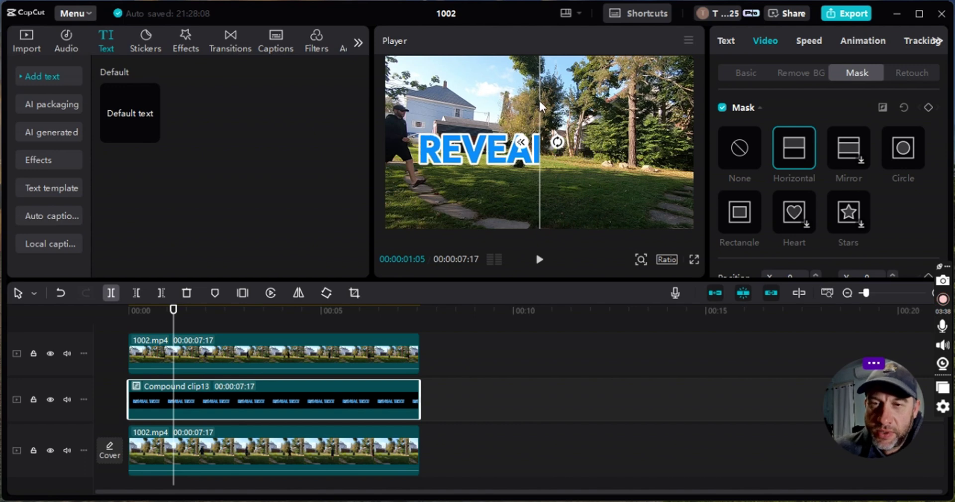
- At 00:00:01:15, move the mask line onto the walker to hide the title and add a position keyframe at X -805, Y -2
left_click_drag(538, 99, 495, 99)
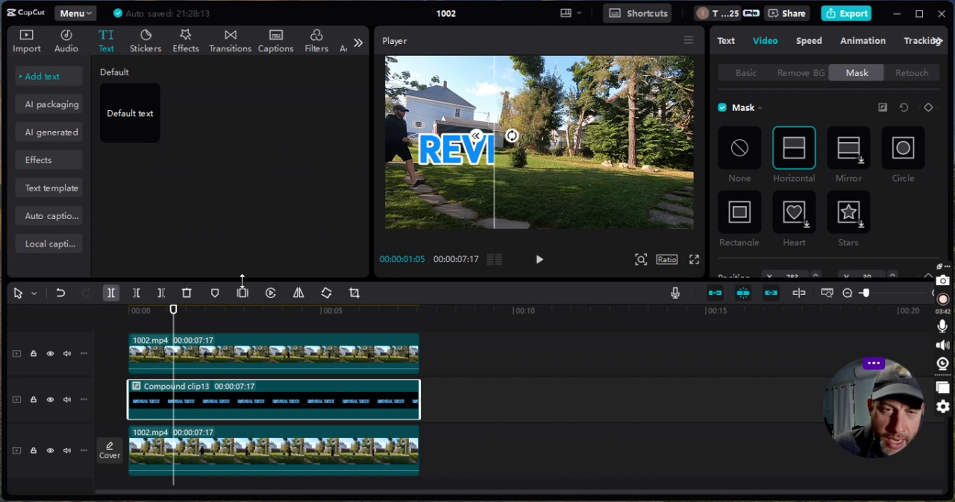
left_click_drag(174, 331, 187, 330)
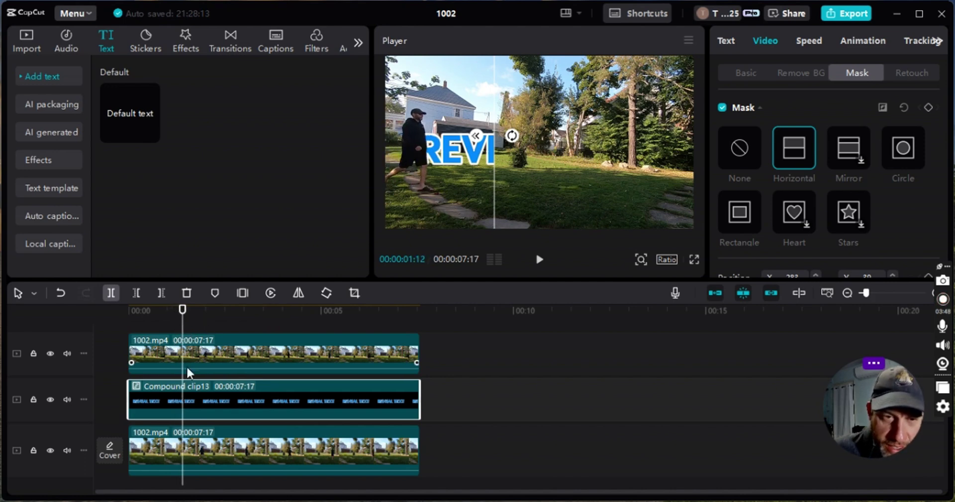
left_click_drag(183, 330, 191, 331)
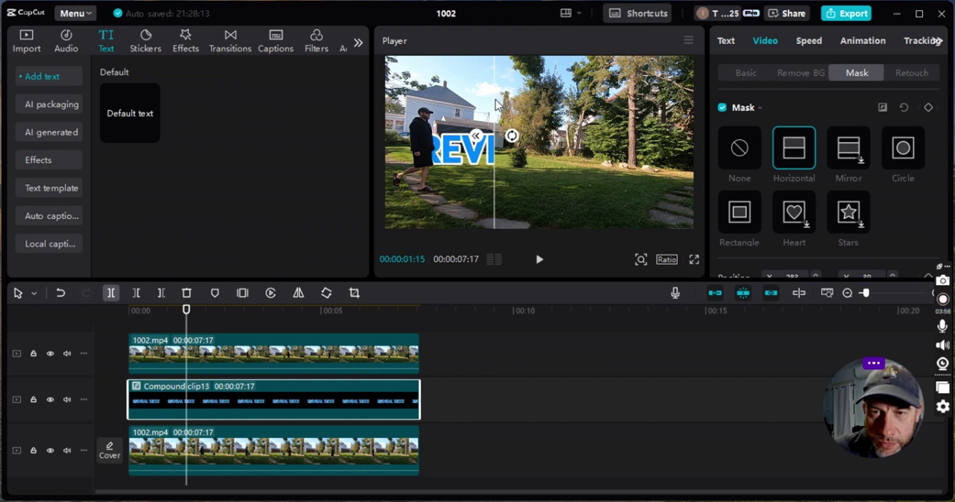
left_click_drag(495, 99, 414, 106)
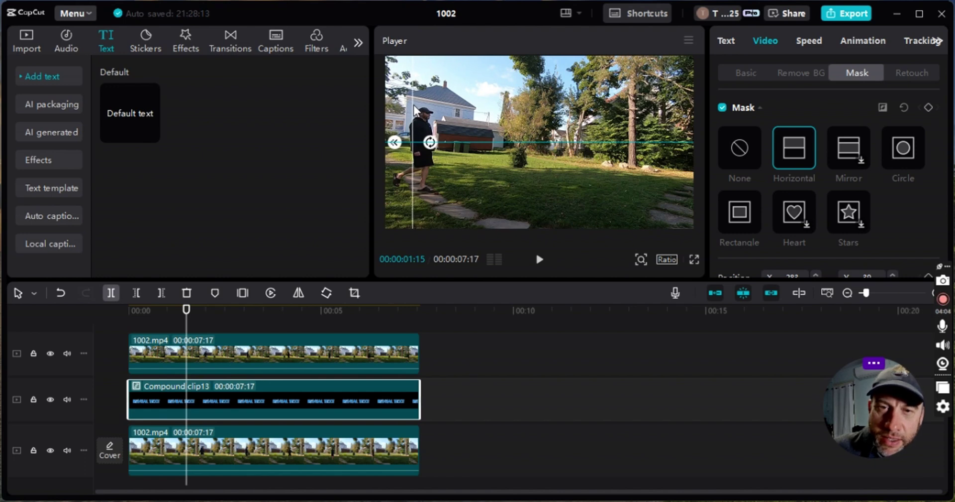
left_click_drag(413, 108, 412, 130)
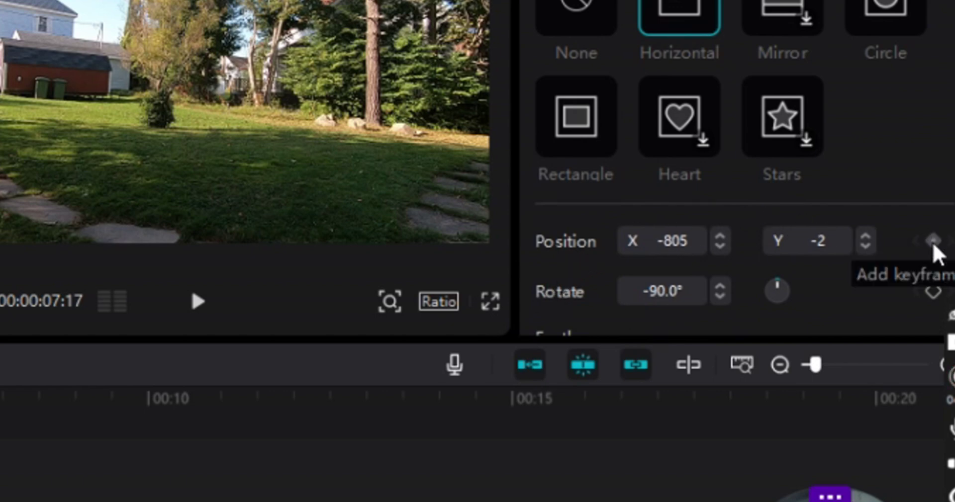
left_click(934, 242)
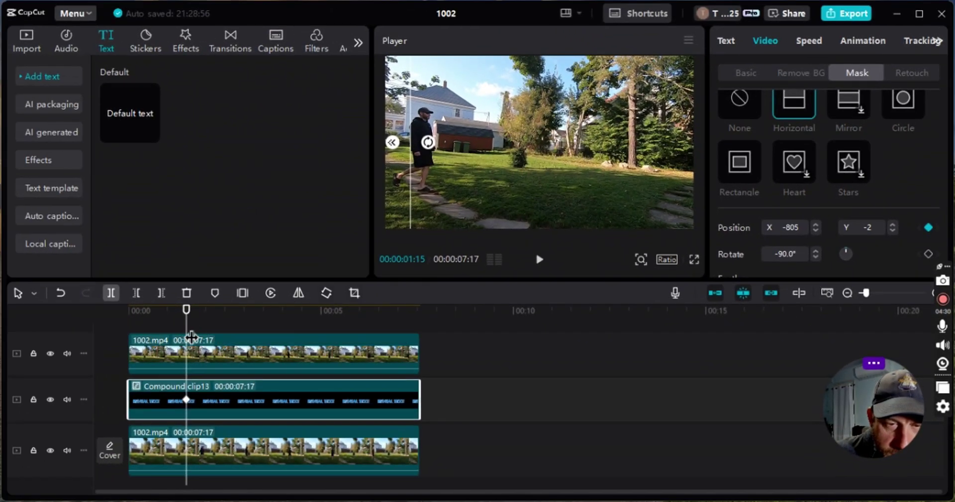
- Keyframe the mask line to follow the walker: X -649 at 00:00:01:23, X -479 at 00:00:02:03 and X -401 at 00:00:02:09
left_click_drag(192, 339, 200, 338)
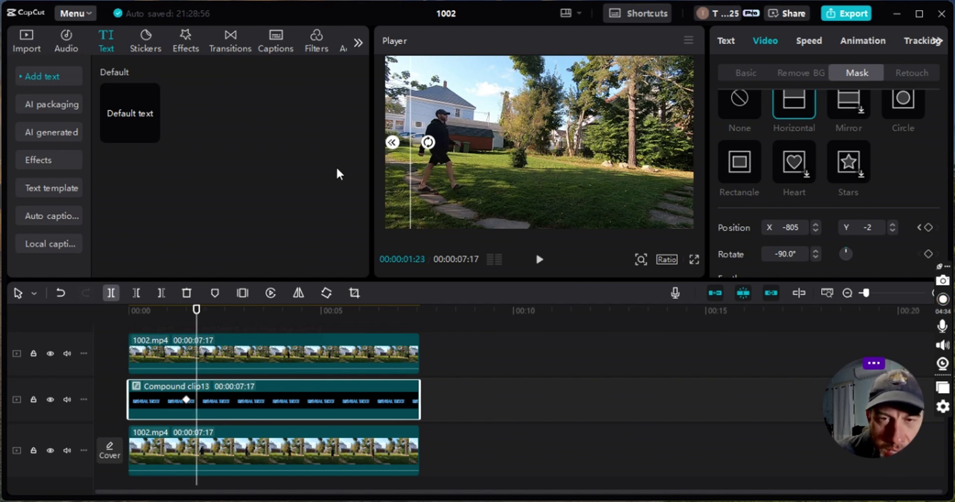
left_click_drag(409, 106, 436, 111)
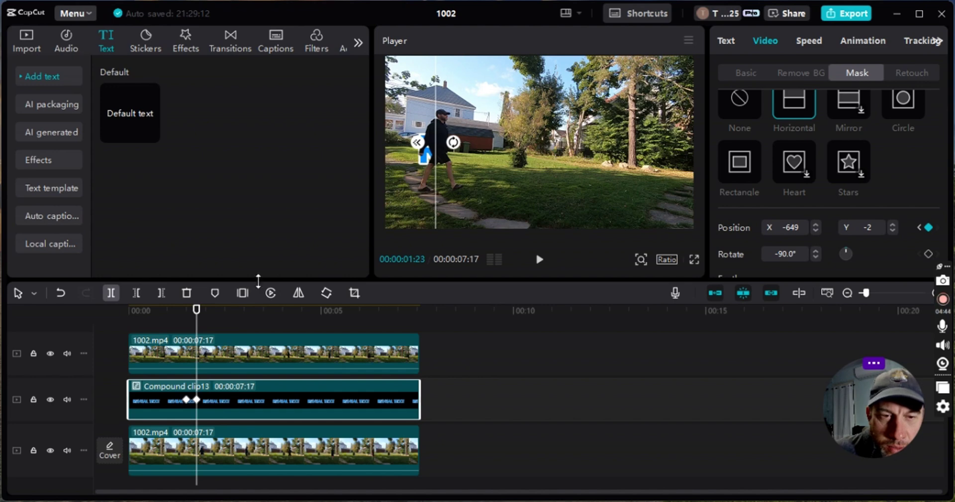
left_click_drag(198, 318, 214, 330)
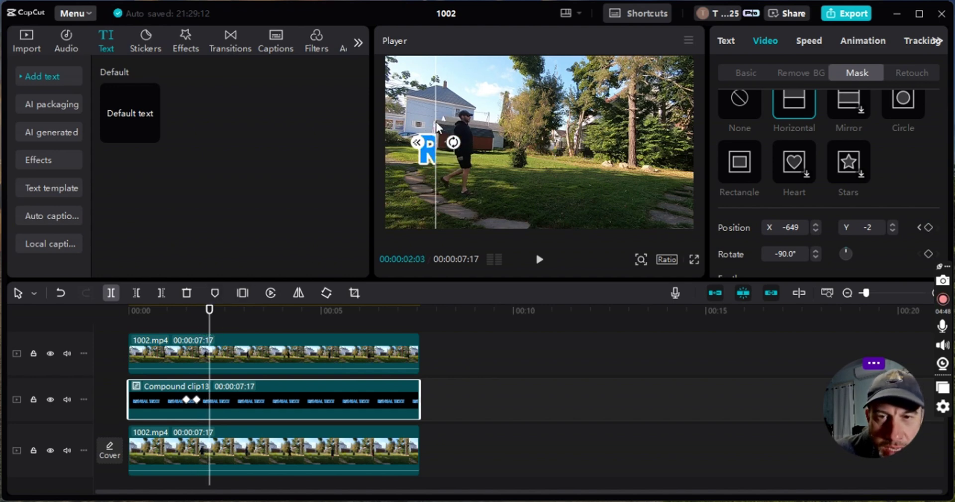
left_click_drag(437, 121, 463, 124)
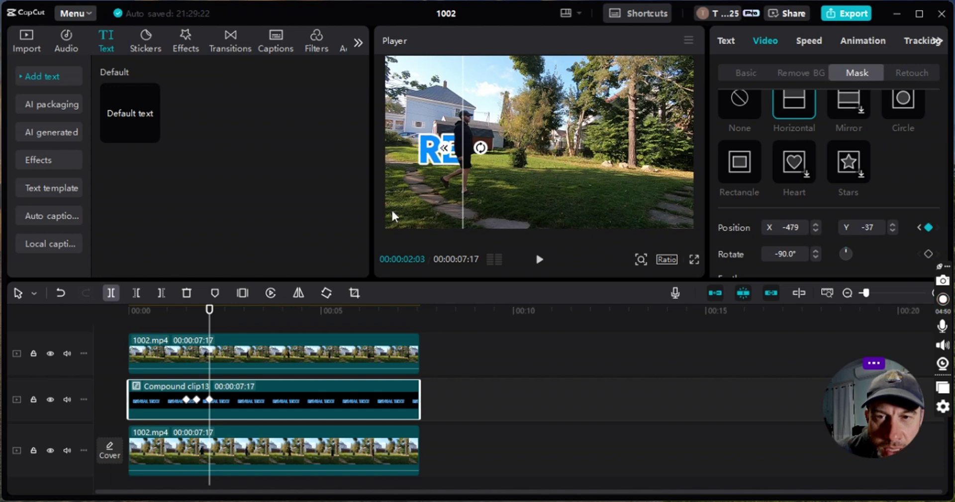
left_click_drag(214, 329, 222, 333)
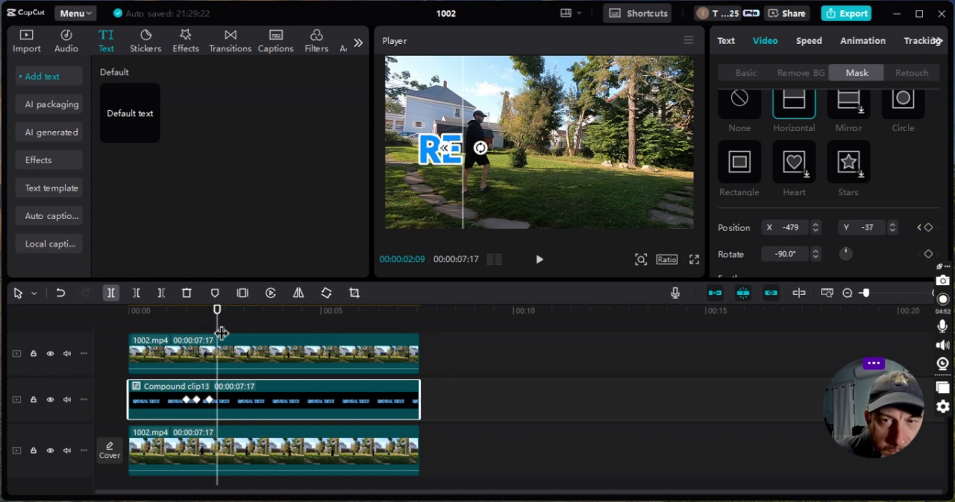
left_click_drag(464, 114, 476, 119)
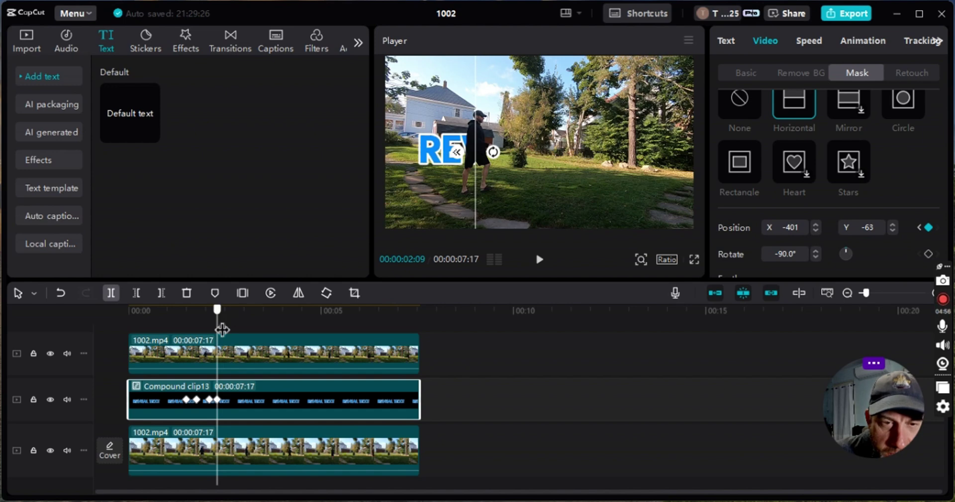
- Continue the mask position keyframes along the walker with X -296 at 00:00:02:17, X -179 at 00:00:02:27 and X -48 at 00:00:03:06
left_click_drag(222, 330, 233, 330)
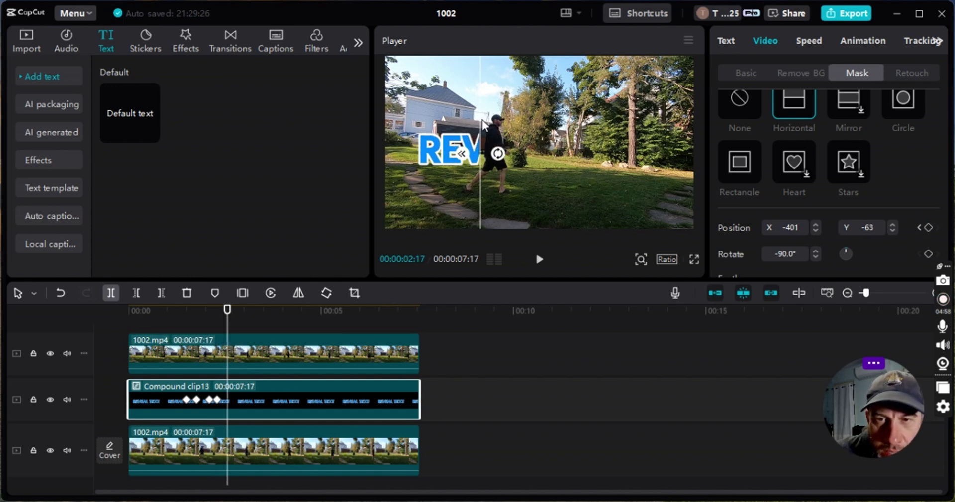
left_click_drag(483, 122, 492, 126)
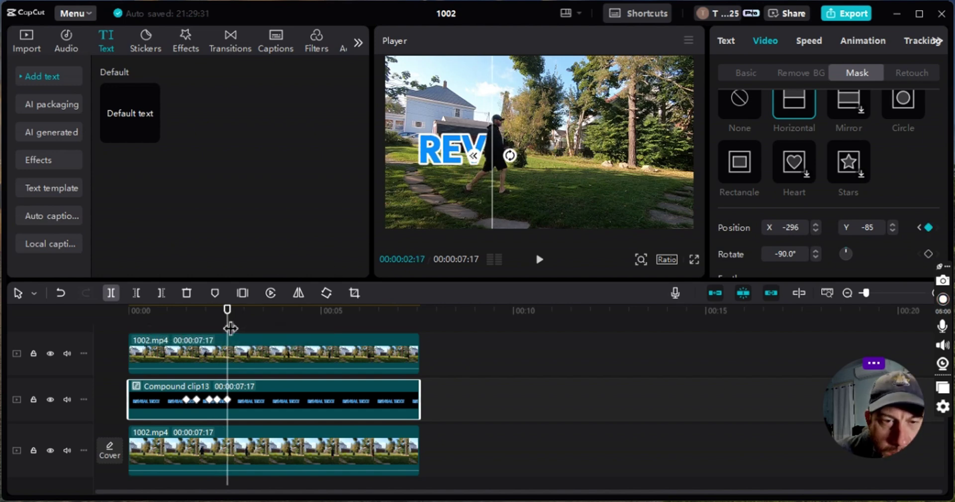
left_click_drag(231, 328, 241, 329)
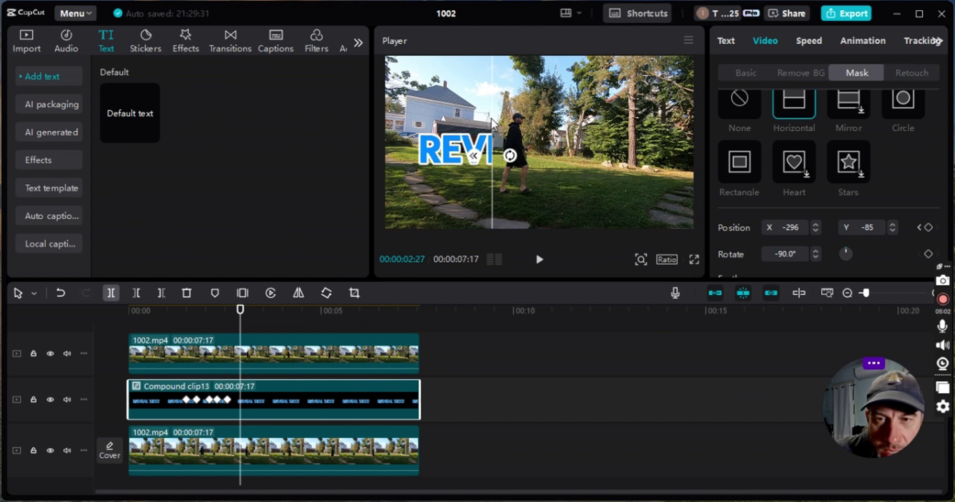
left_click_drag(491, 120, 511, 120)
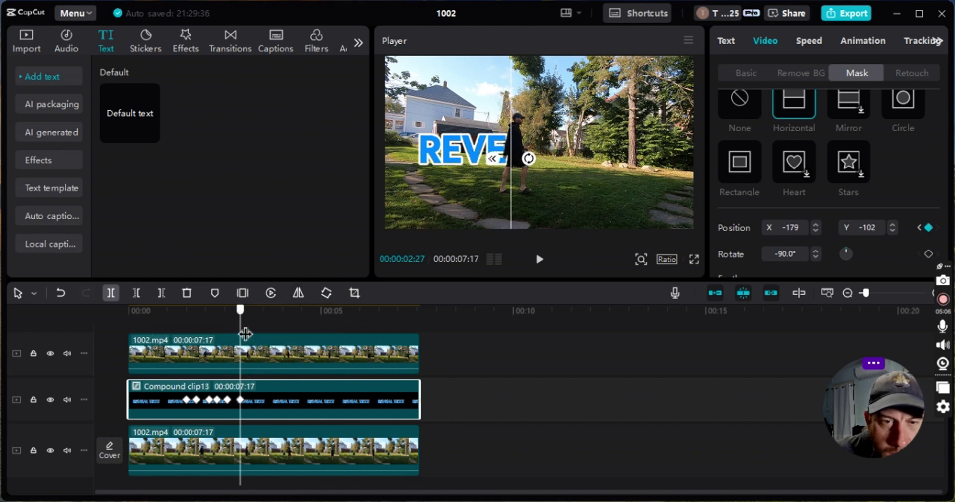
left_click_drag(246, 334, 257, 334)
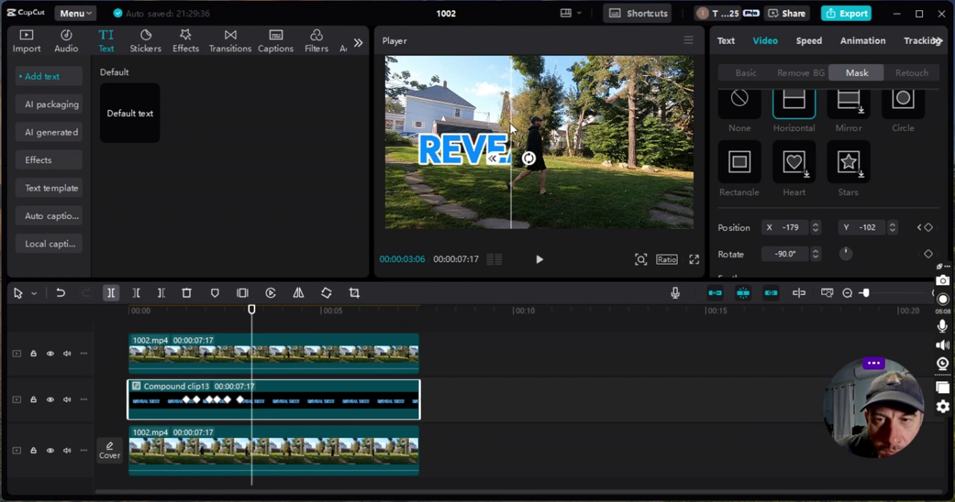
left_click_drag(511, 124, 530, 124)
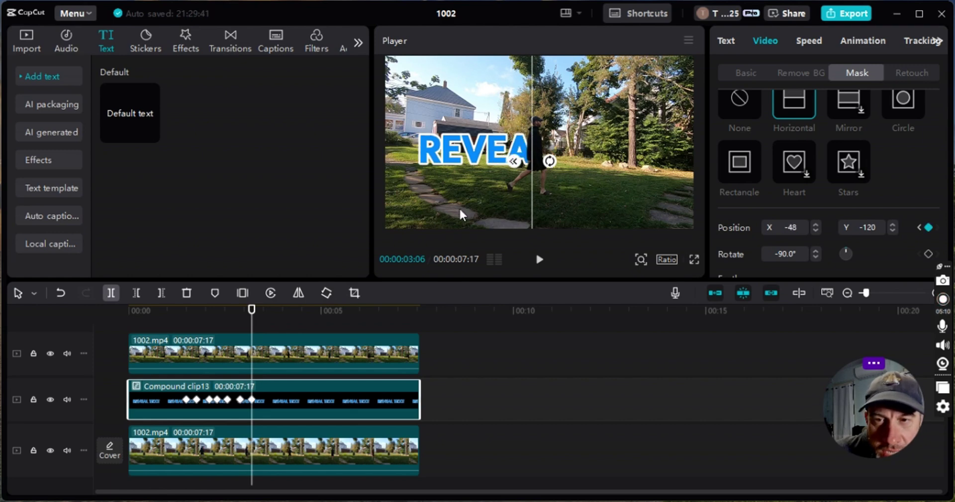
- Move the mask line onto the walker at X 48, Y -142 for 00:00:03:14 and X 192, Y -159 for 00:00:03:25
left_click(262, 324)
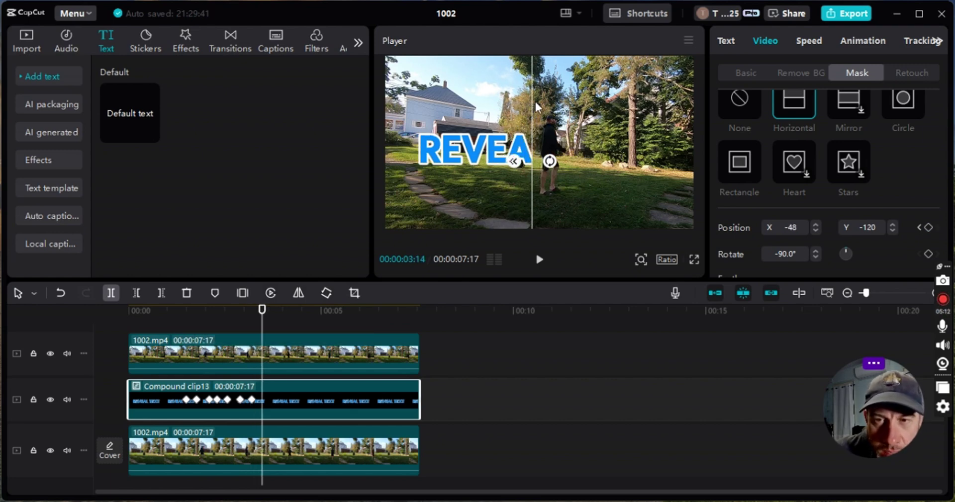
left_click_drag(530, 108, 545, 113)
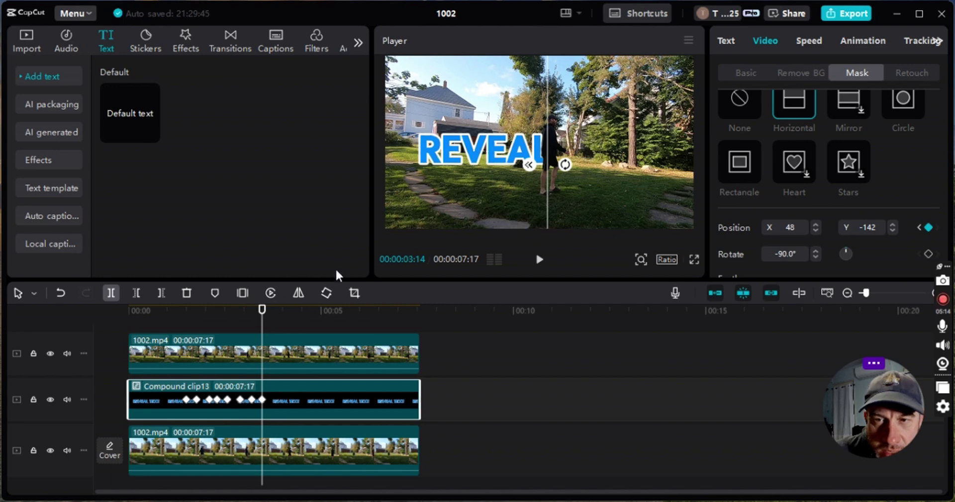
left_click(267, 328)
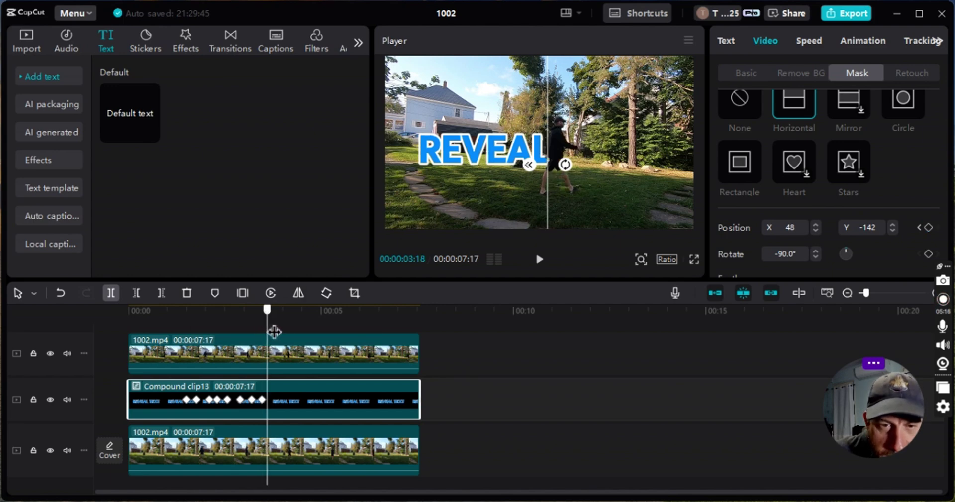
left_click_drag(274, 331, 276, 332)
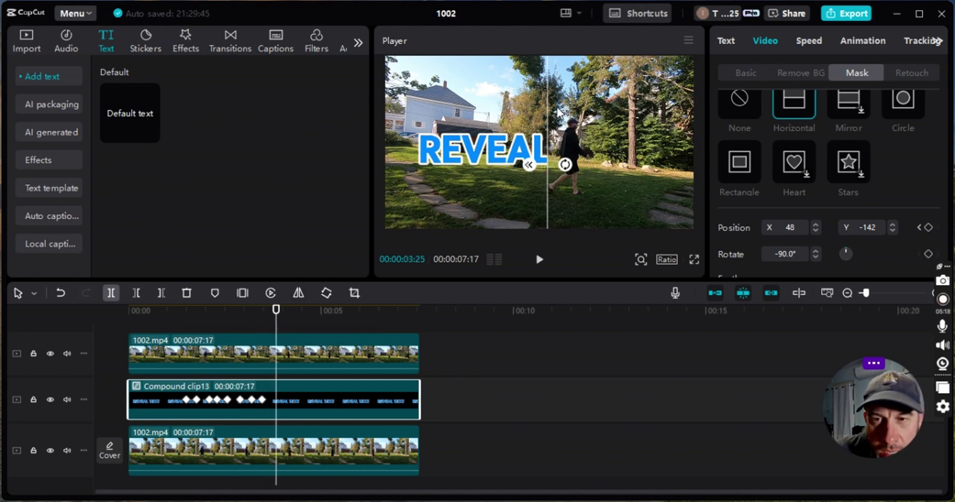
left_click_drag(551, 119, 571, 118)
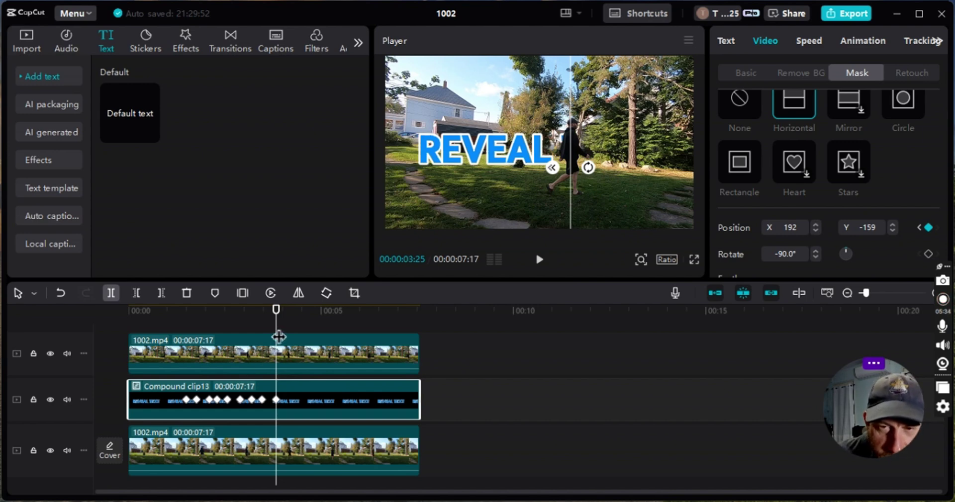
- Keyframe the mask line onto the walker at X 283 for 00:00:04:04, X 361 for 00:00:04:11 and X 457 for 00:00:04:18
left_click_drag(282, 337, 287, 335)
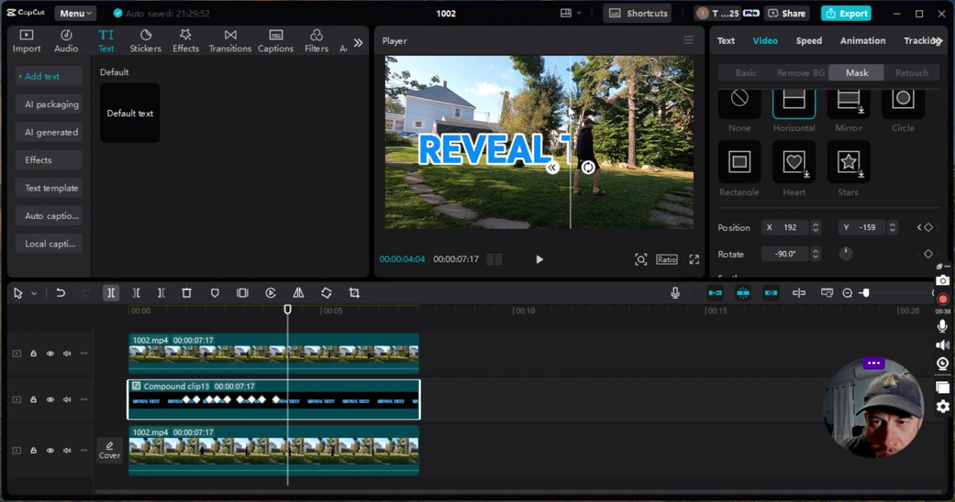
left_click_drag(567, 113, 585, 116)
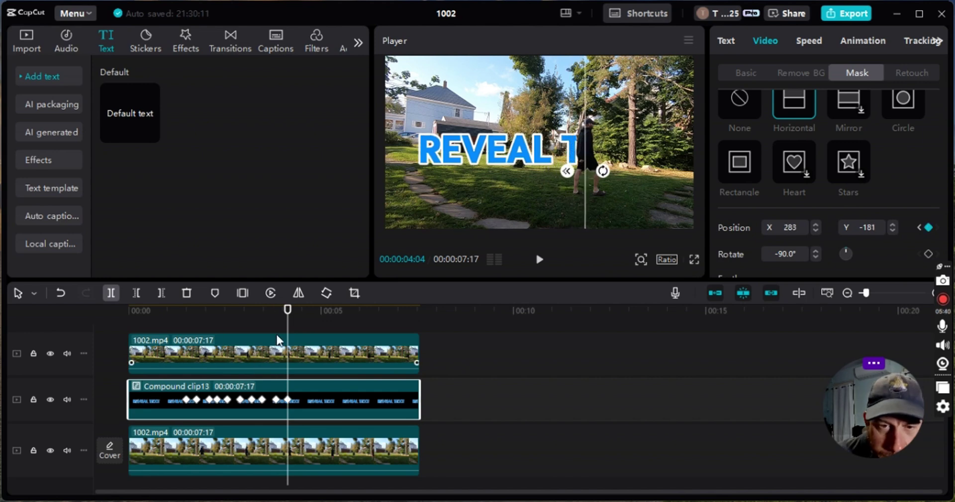
left_click_drag(293, 334, 301, 333)
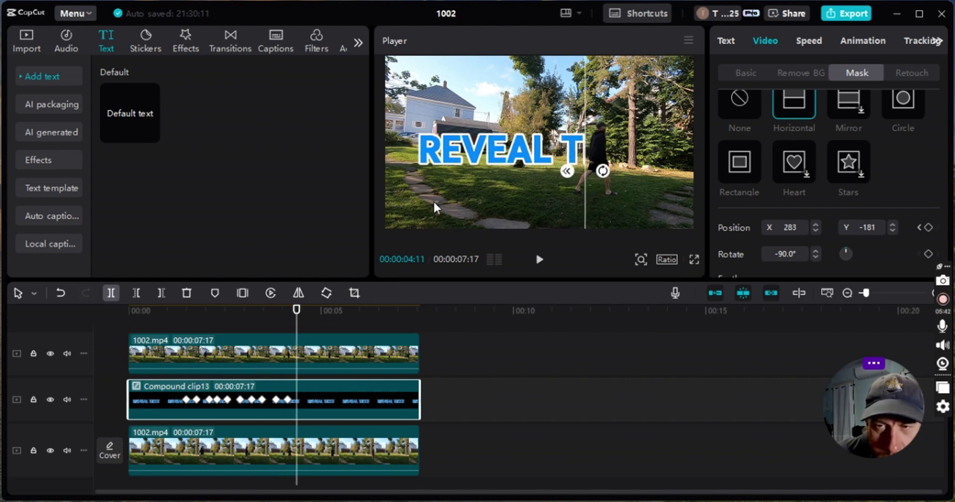
left_click_drag(585, 107, 598, 111)
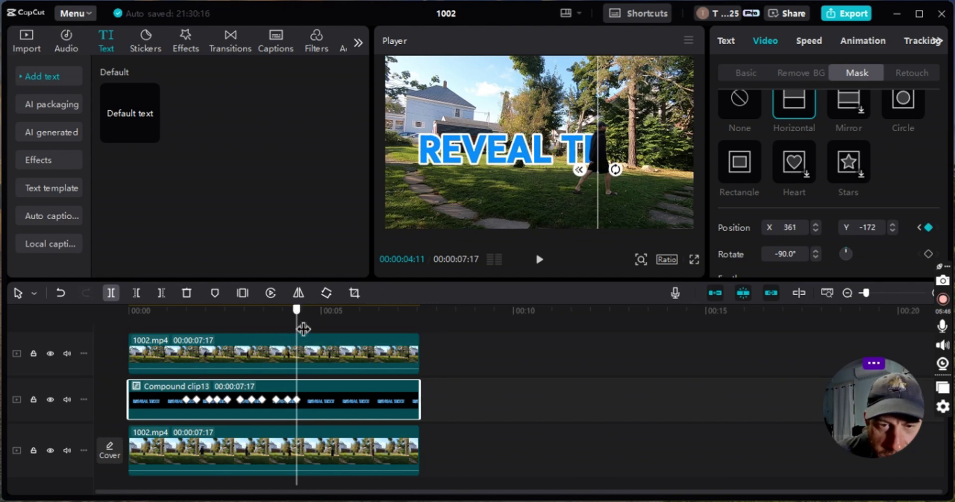
left_click_drag(303, 327, 305, 327)
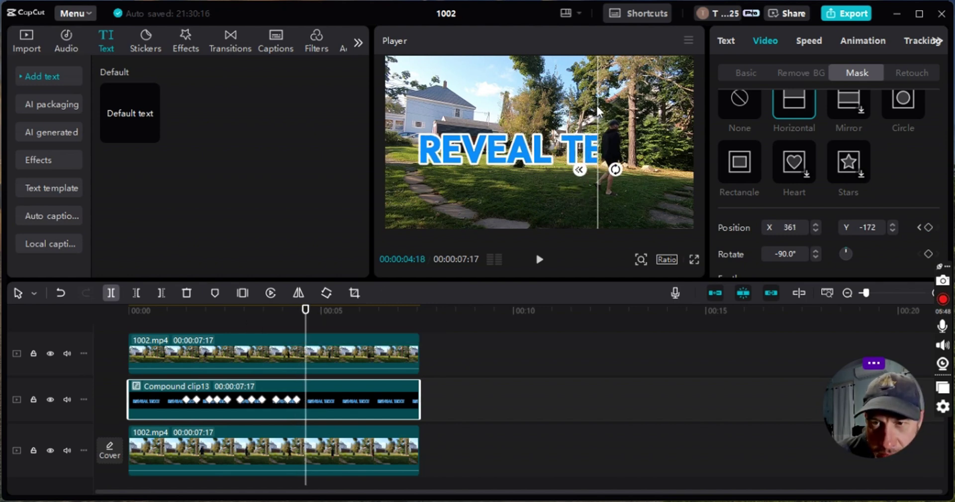
left_click_drag(596, 103, 610, 104)
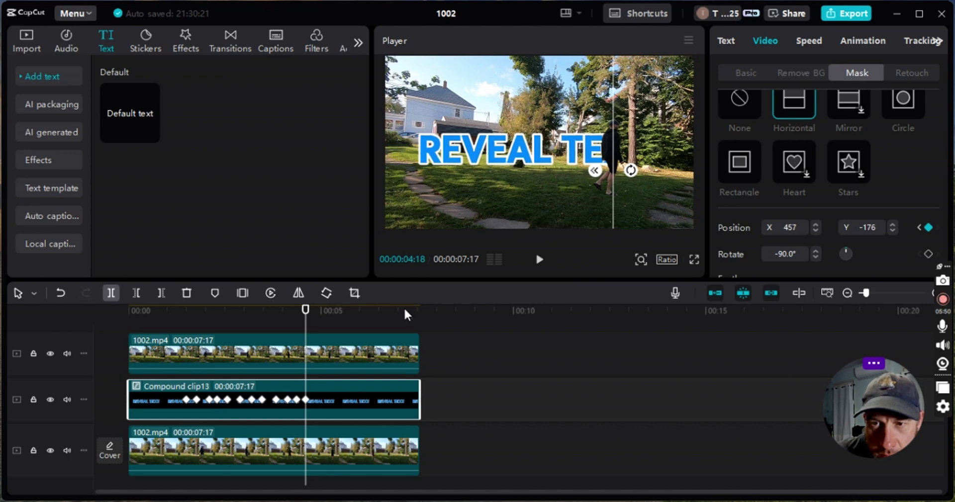
- Reselect the REVEAL TEXT compound clip, reopen its mask settings, and keyframe the mask line onto the walker at 00:00:04:29
left_click(304, 328)
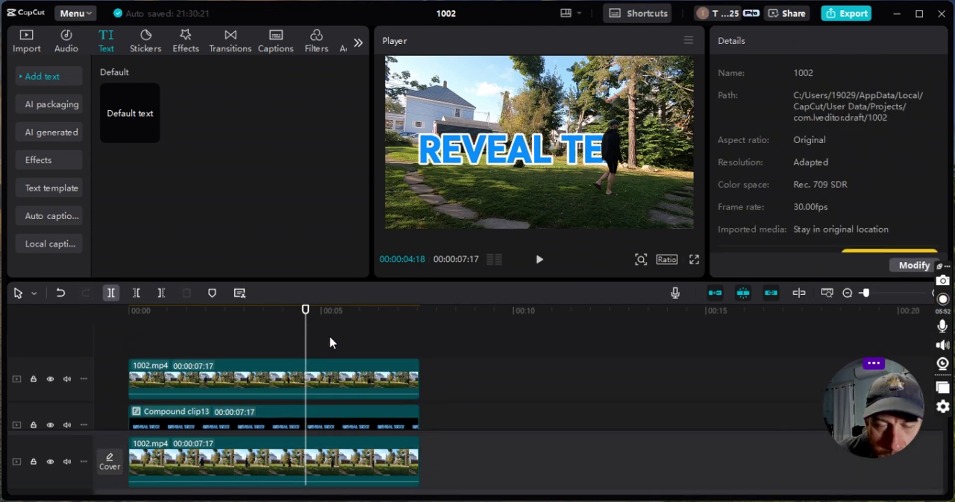
left_click(340, 377)
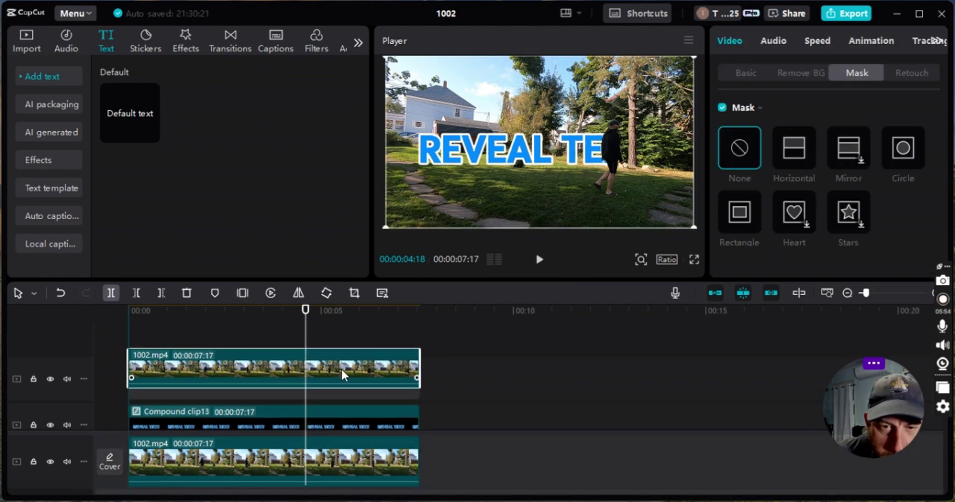
left_click(335, 415)
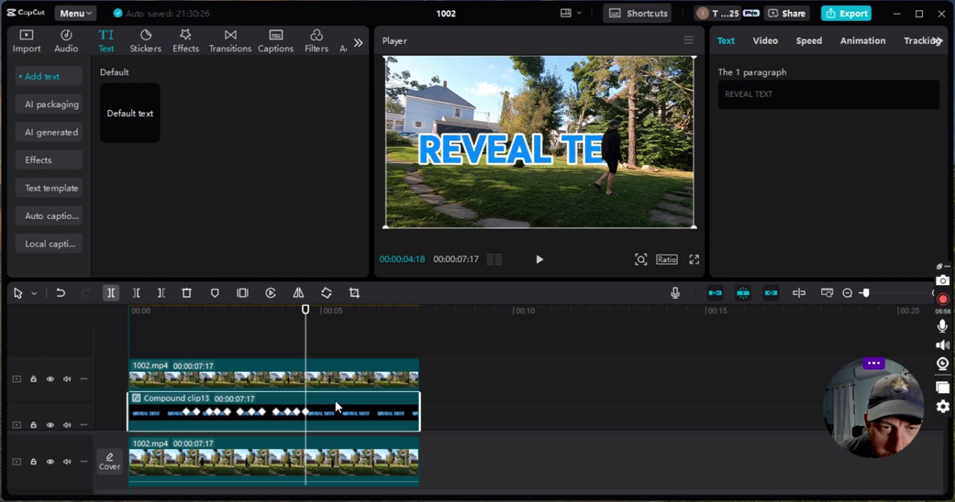
left_click_drag(305, 330, 323, 330)
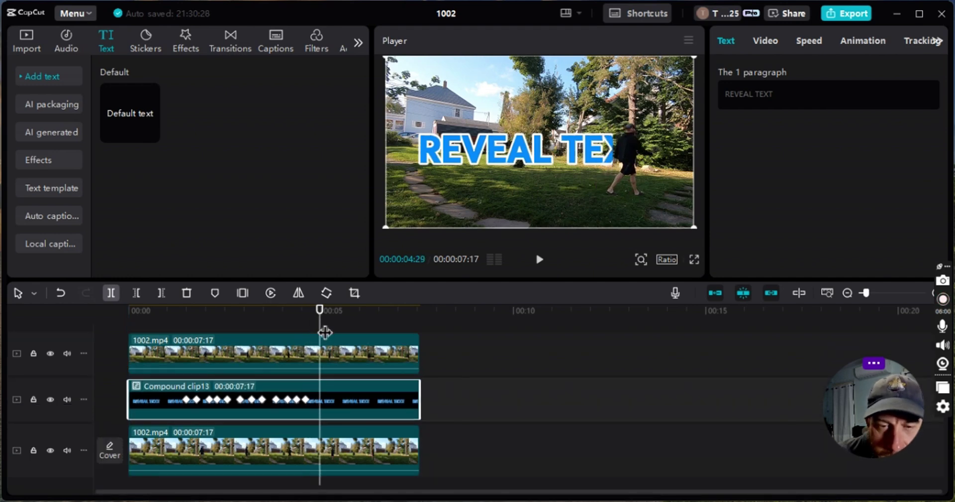
left_click(588, 110)
left_click_drag(611, 94, 628, 97)
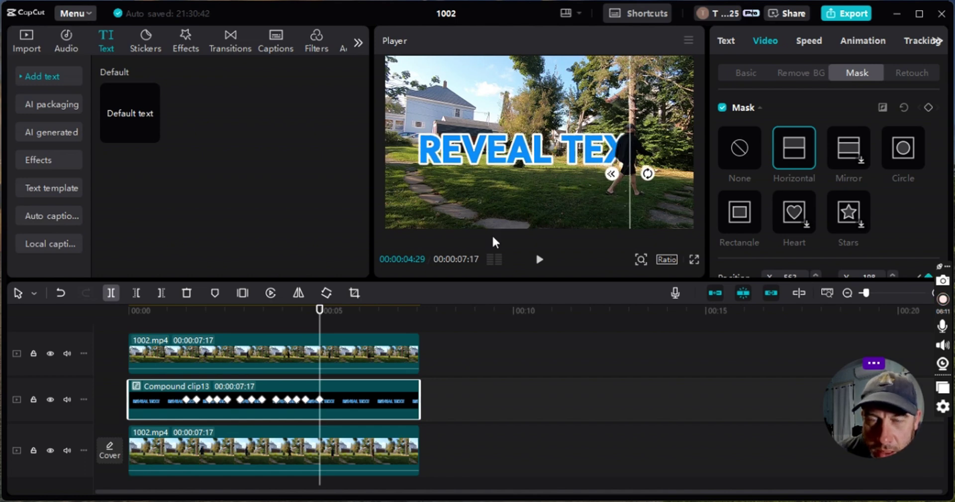
- Keyframe the mask line along the walker at about X 684 for 00:00:05:11, X 758 for 00:00:05:18 and X 836 for 00:00:05:26
left_click_drag(320, 331, 339, 331)
left_click_drag(629, 91, 648, 89)
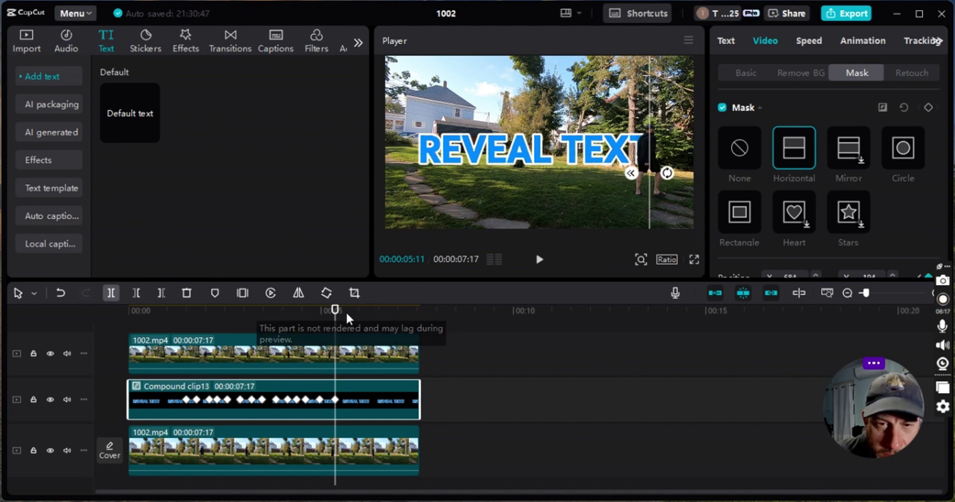
left_click_drag(340, 331, 344, 330)
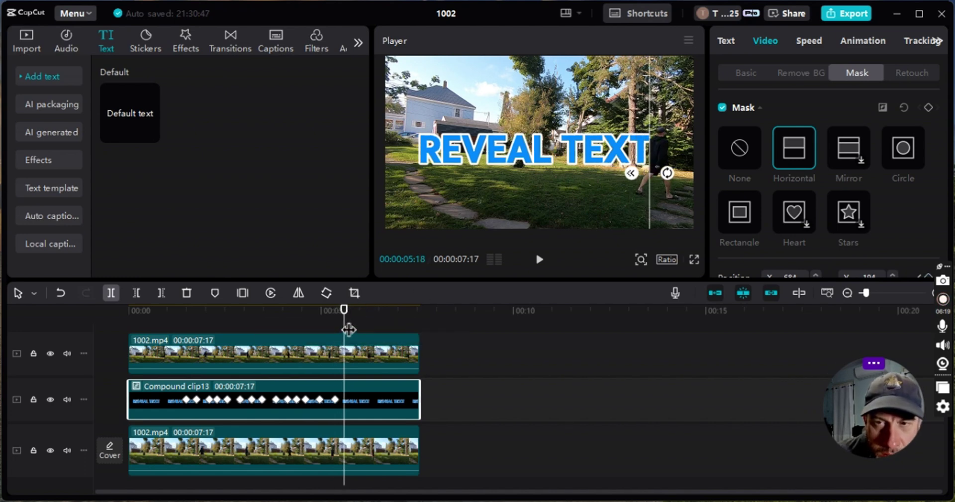
left_click_drag(649, 95, 661, 93)
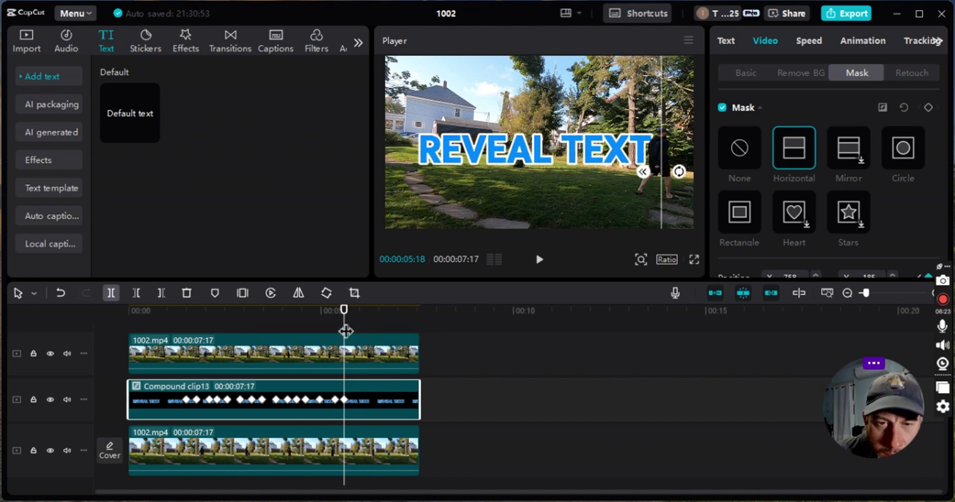
left_click_drag(345, 330, 358, 331)
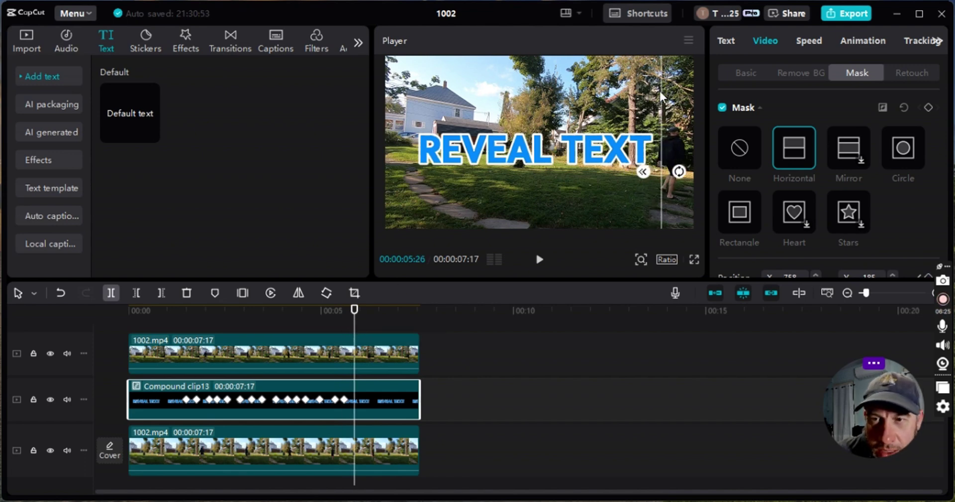
left_click_drag(659, 89, 674, 92)
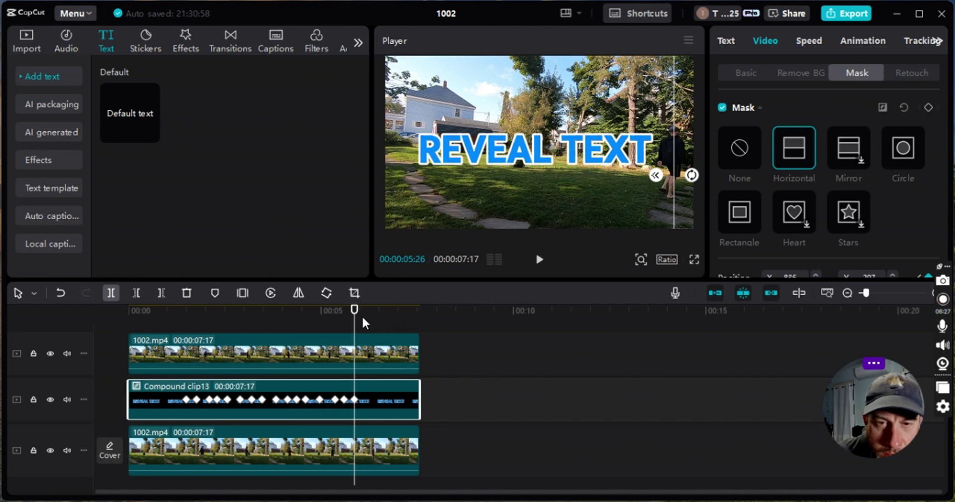
- Finish the mask position keyframes at 00:00:06:07, 00:00:06:29 and 00:00:07:17, moving the line out to the right edge of the video frame
left_click_drag(355, 331, 368, 332)
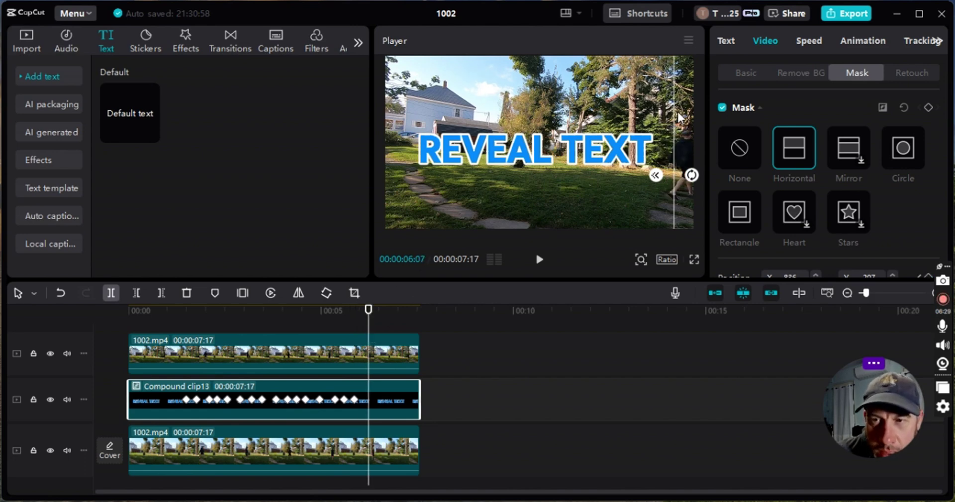
left_click_drag(675, 109, 687, 110)
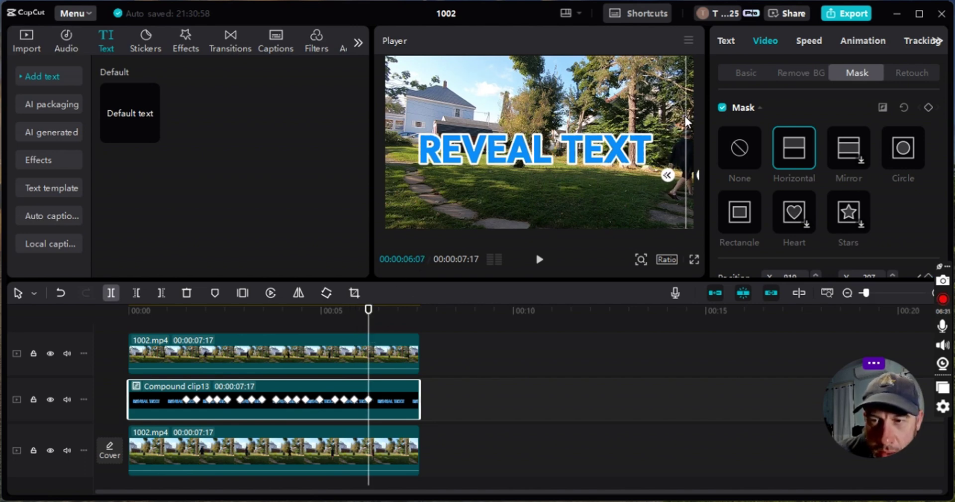
left_click_drag(369, 328, 402, 334)
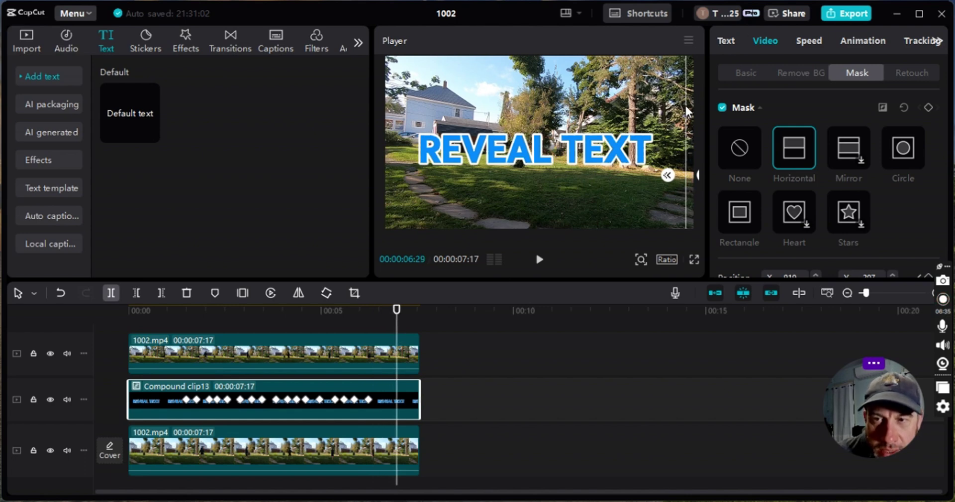
left_click_drag(687, 109, 695, 109)
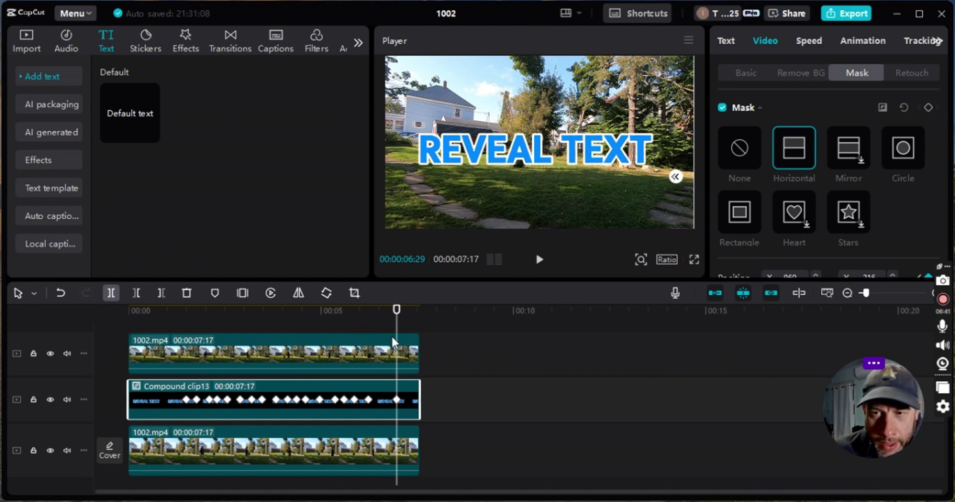
left_click_drag(398, 334, 428, 341)
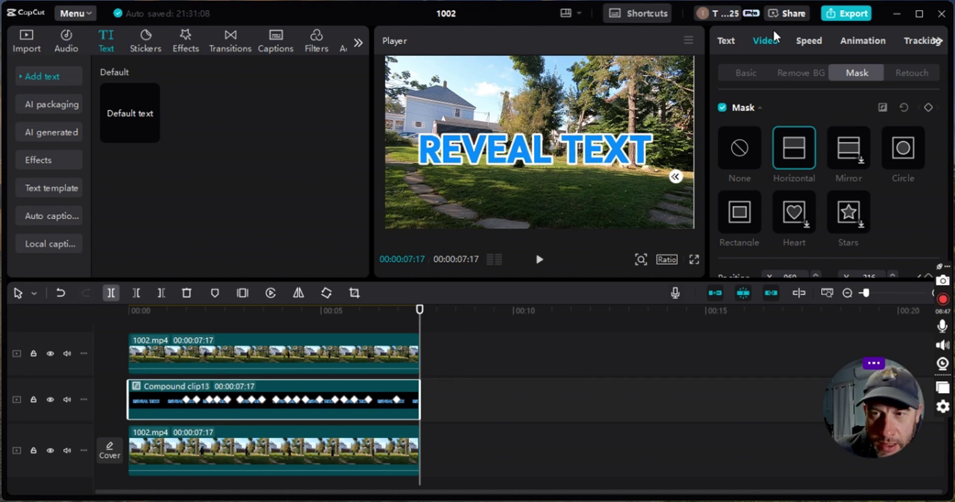
left_click_drag(692, 109, 705, 114)
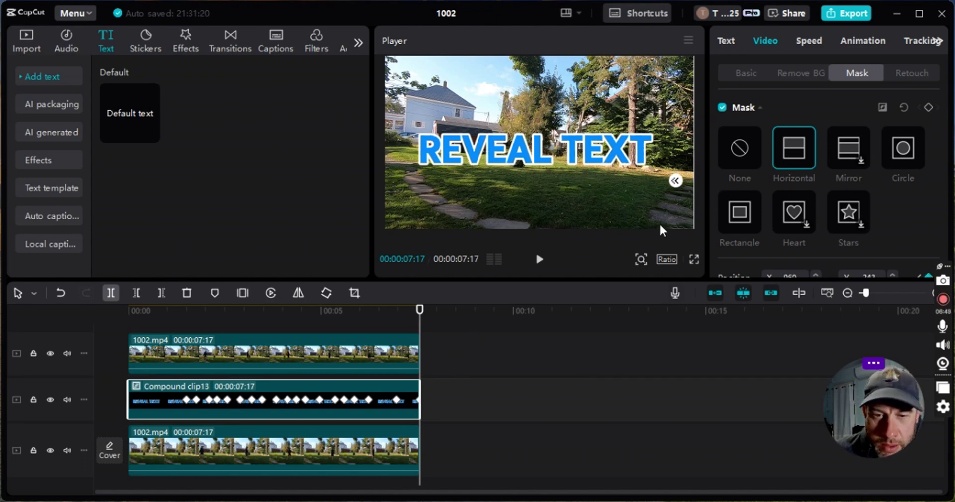